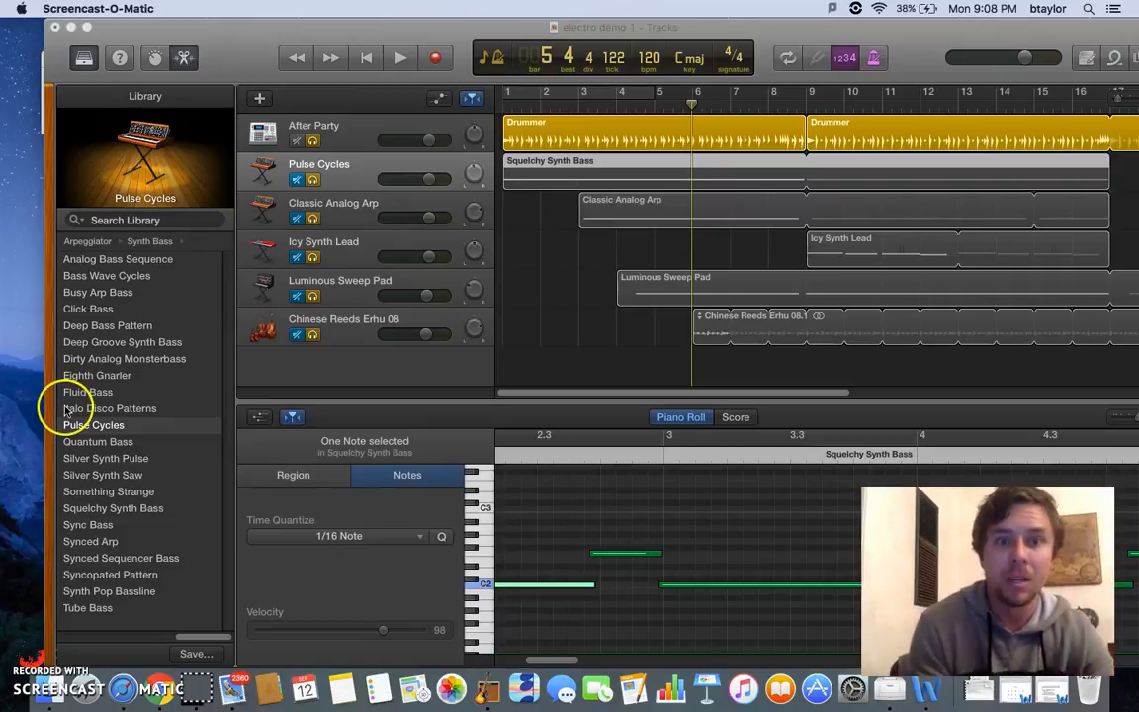
# Step: Select the After Party drummer track and show the Musical Typing keyboard
pyautogui.click(339, 129)
pyautogui.press('super+k')
pyautogui.click(259, 98)
pyautogui.click(867, 218)
pyautogui.click(838, 363)
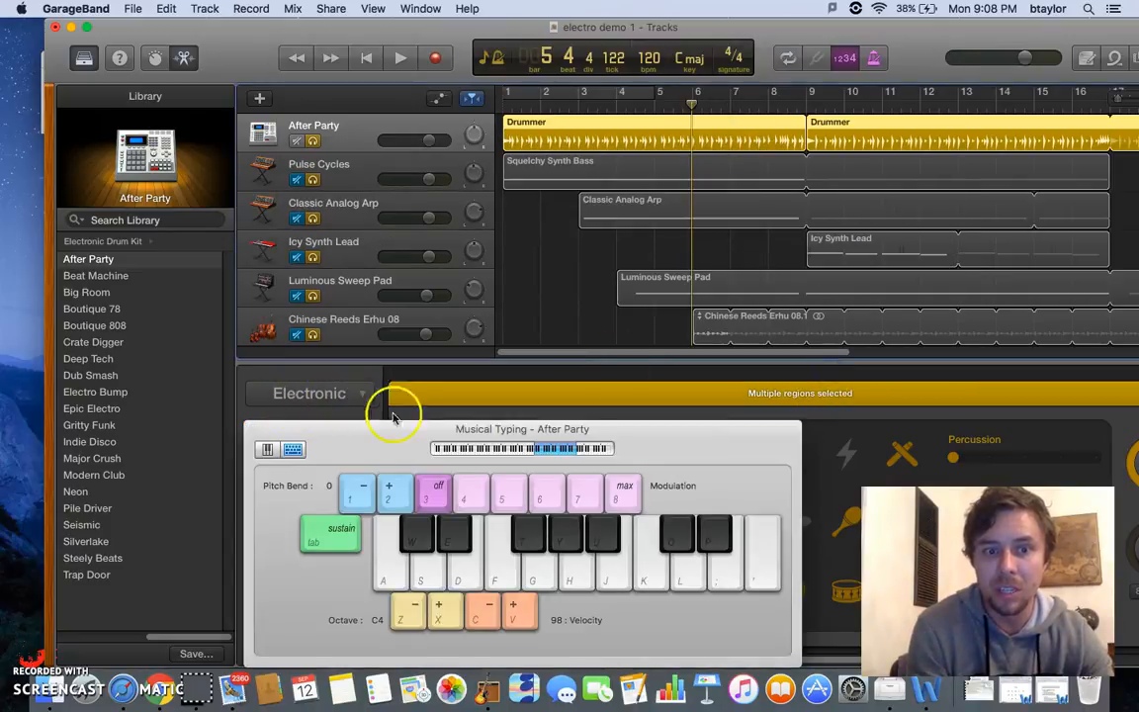
# Step: Move the Musical Typing window out of the way and show the drummers of the Electronic genre
pyautogui.moveTo(393, 453); pyautogui.dragTo(393, 679)
pyautogui.click(309, 394)
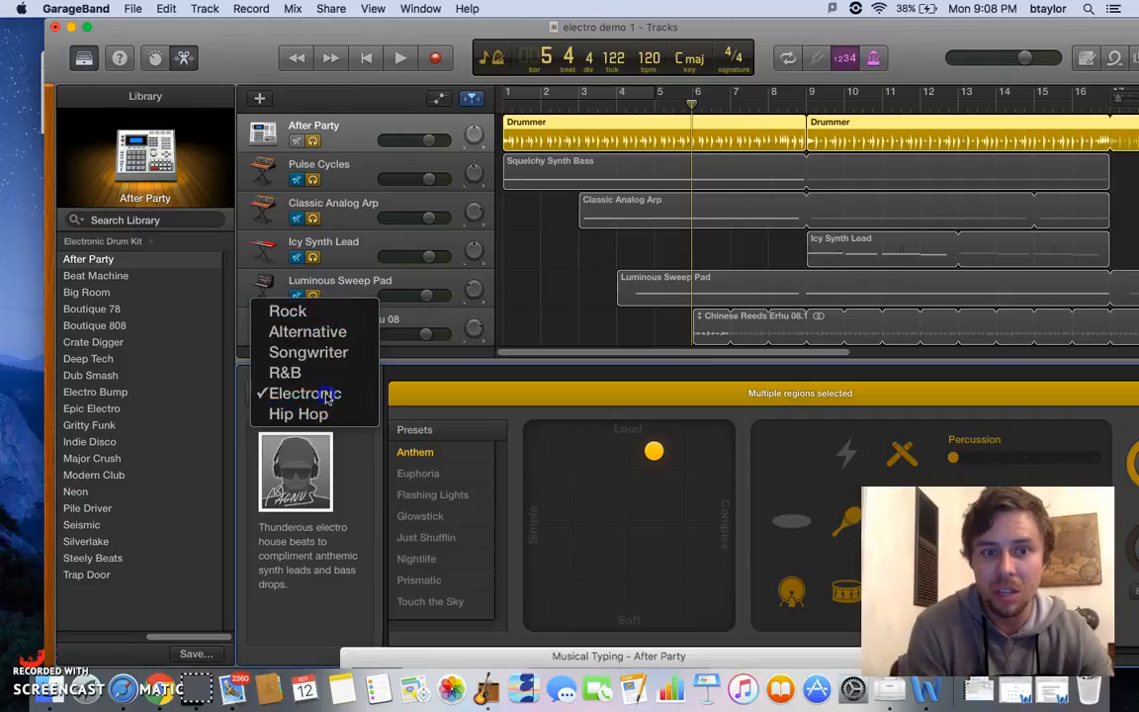
pyautogui.click(318, 394)
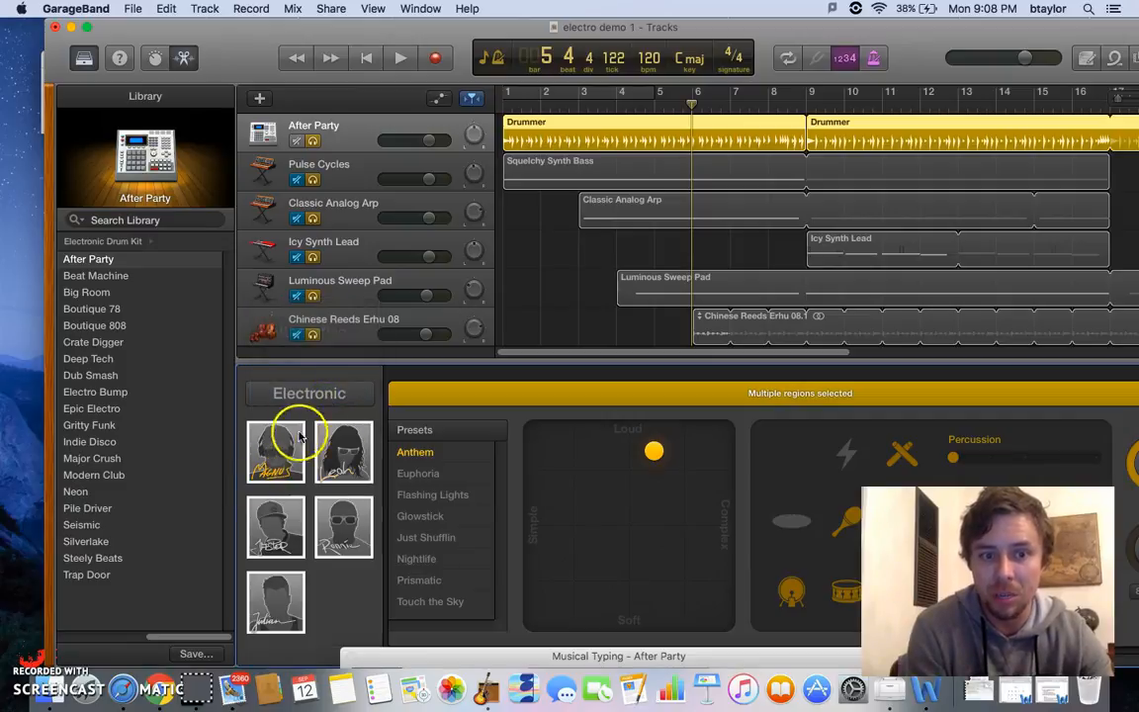
# Step: Play the song from the beginning, make the drummer's performance slightly louder on the Loud/Soft pad, and stop playback
pyautogui.click(367, 58)
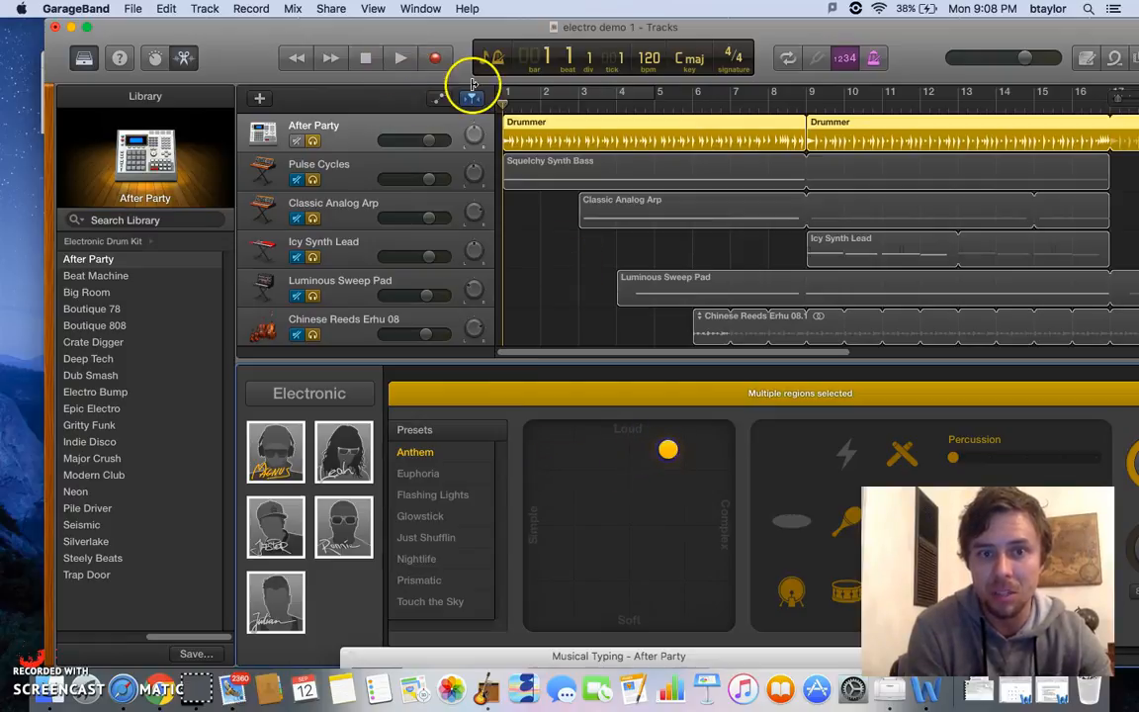
pyautogui.click(401, 61)
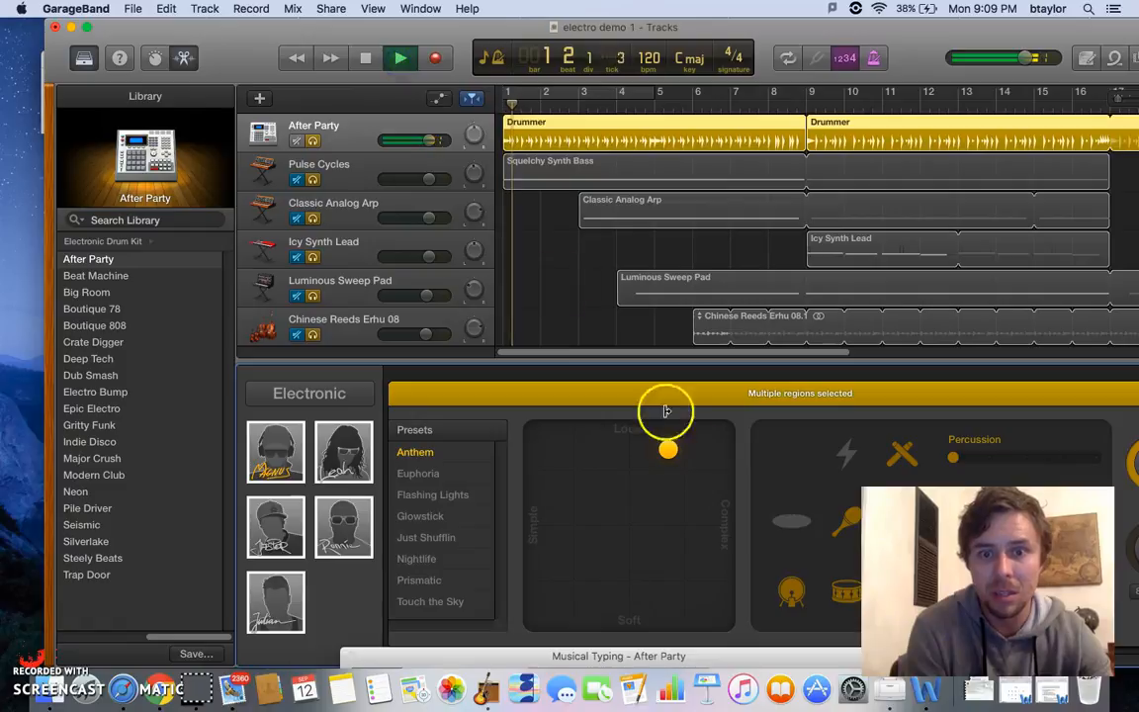
pyautogui.moveTo(667, 451); pyautogui.dragTo(668, 440)
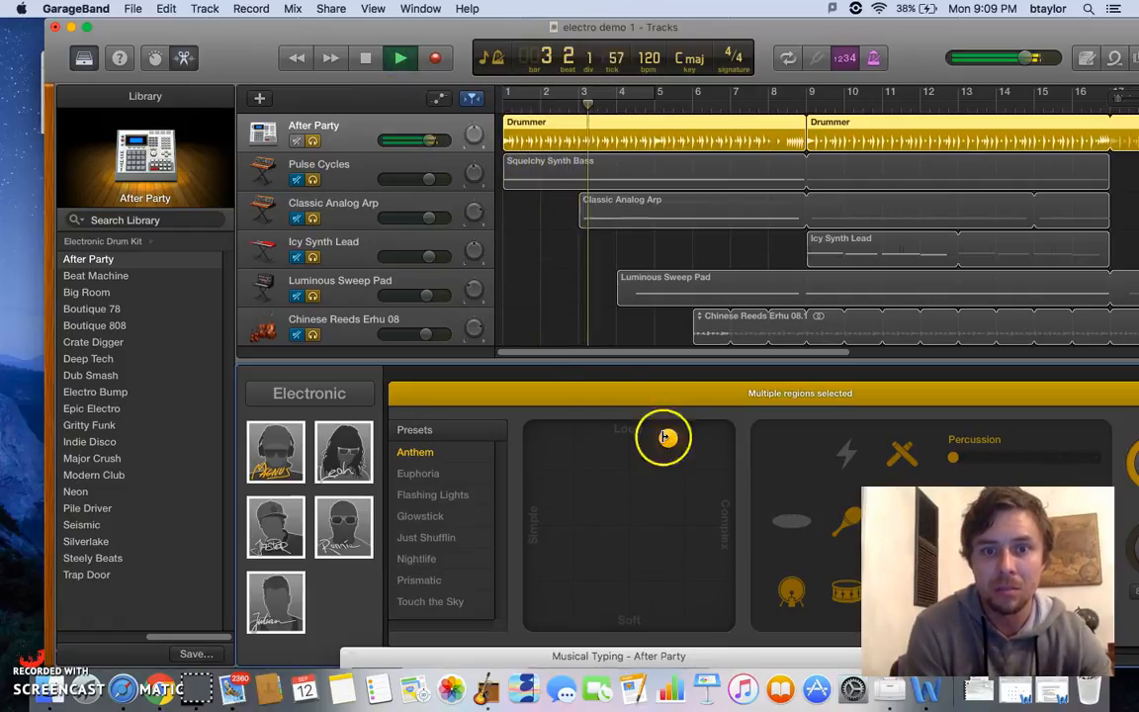
pyautogui.click(366, 60)
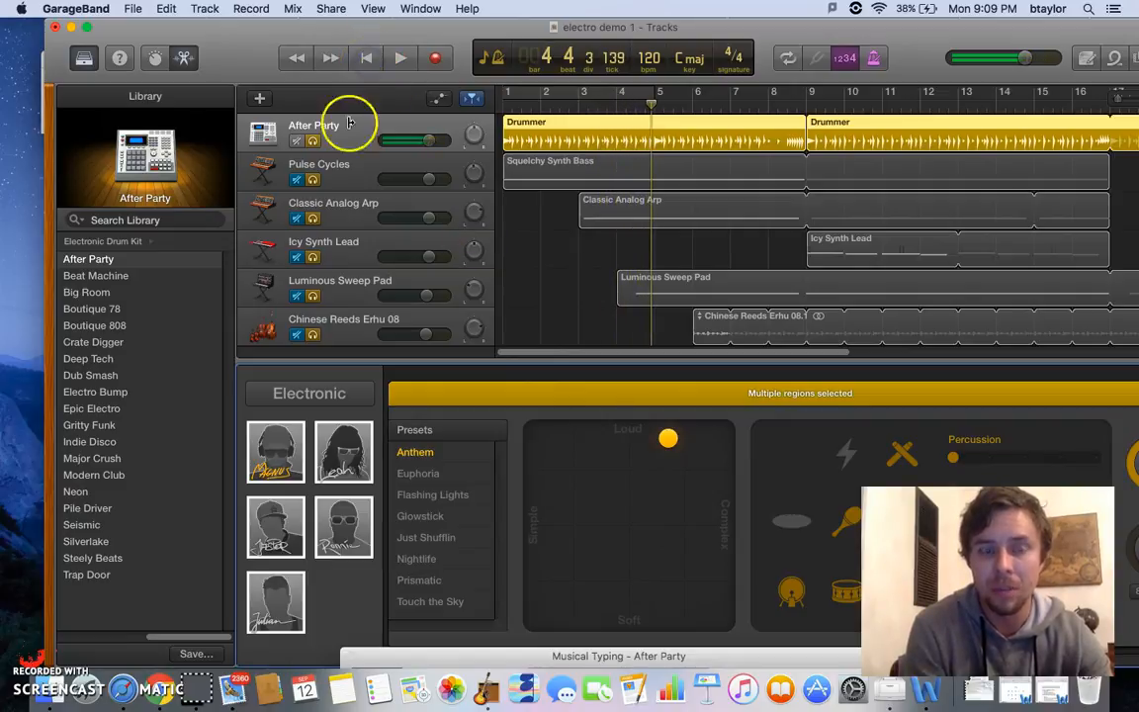
# Step: Choose the Pulse Cycles sound from Arpeggiator > Synth Bass for the Pulse Cycles track, with Musical Typing shown again
pyautogui.click(341, 177)
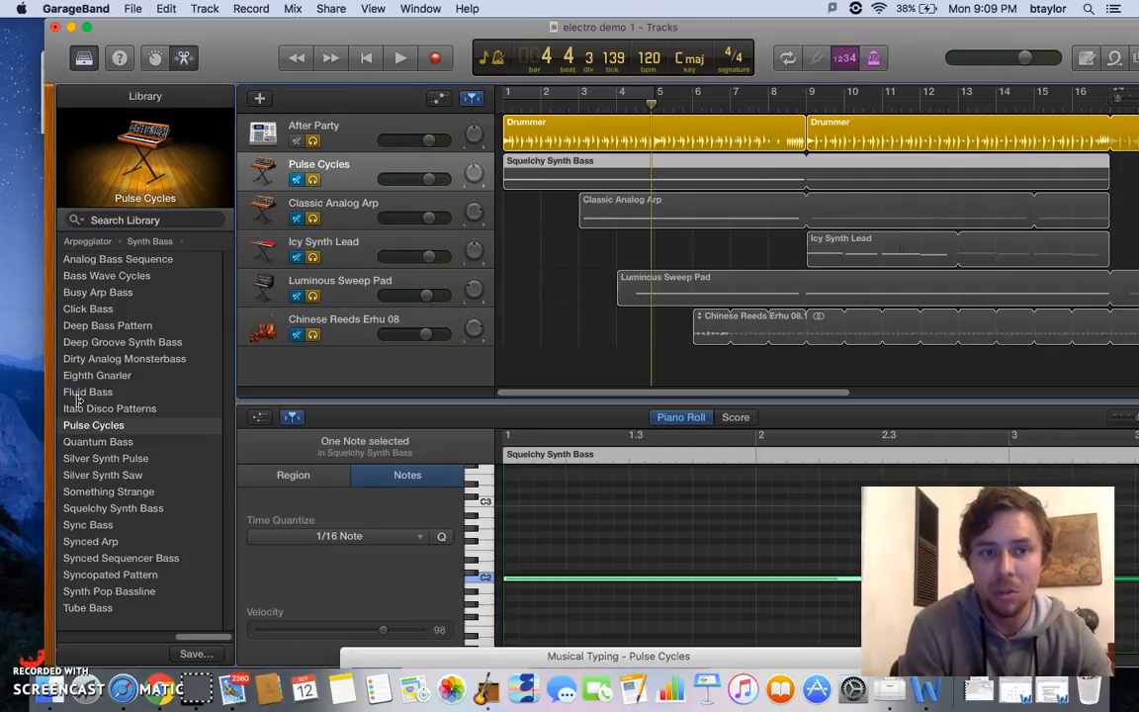
pyautogui.click(85, 241)
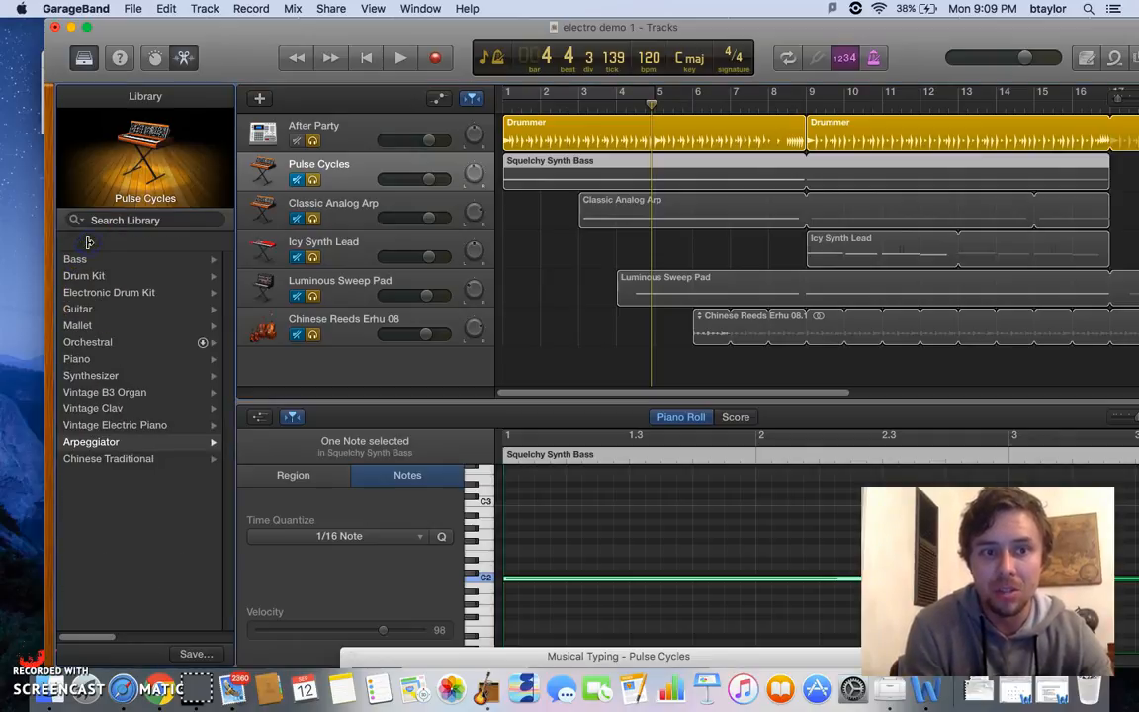
pyautogui.click(260, 98)
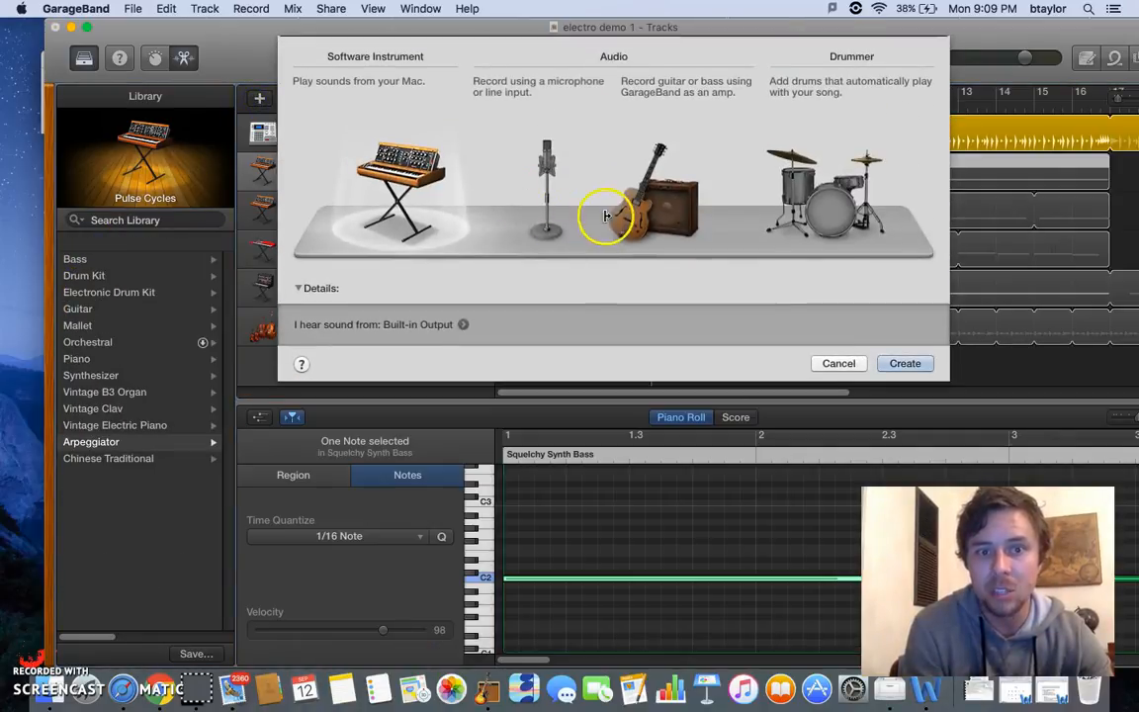
pyautogui.click(838, 363)
pyautogui.press('super+k')
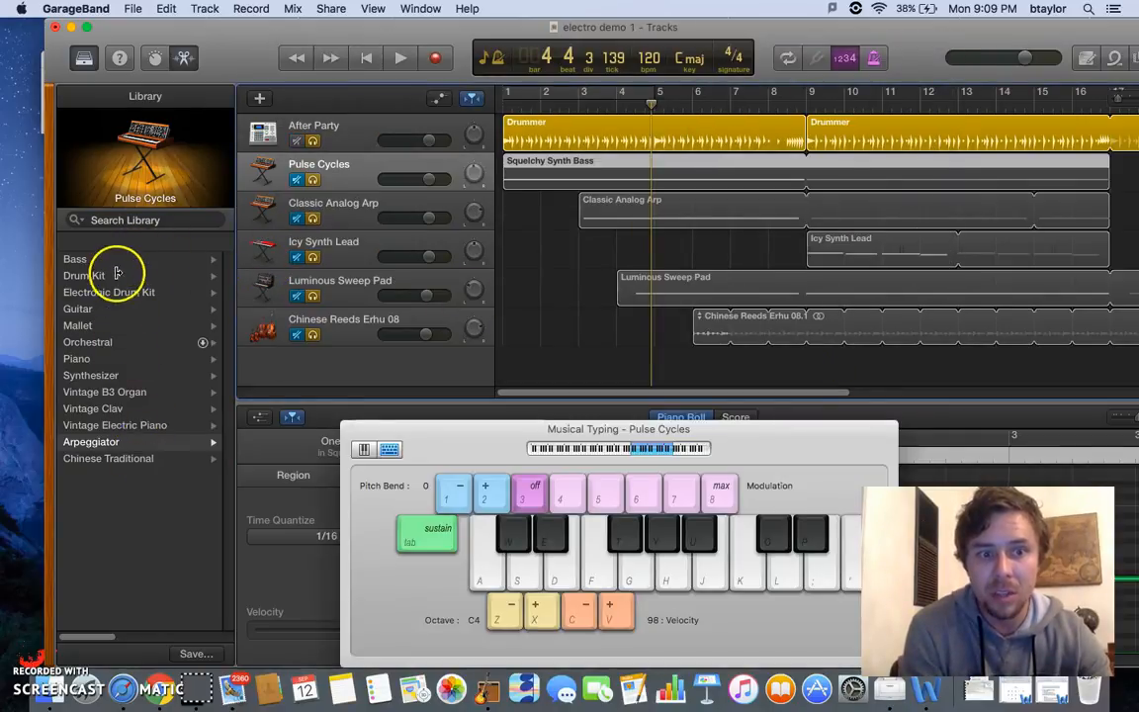
pyautogui.click(105, 443)
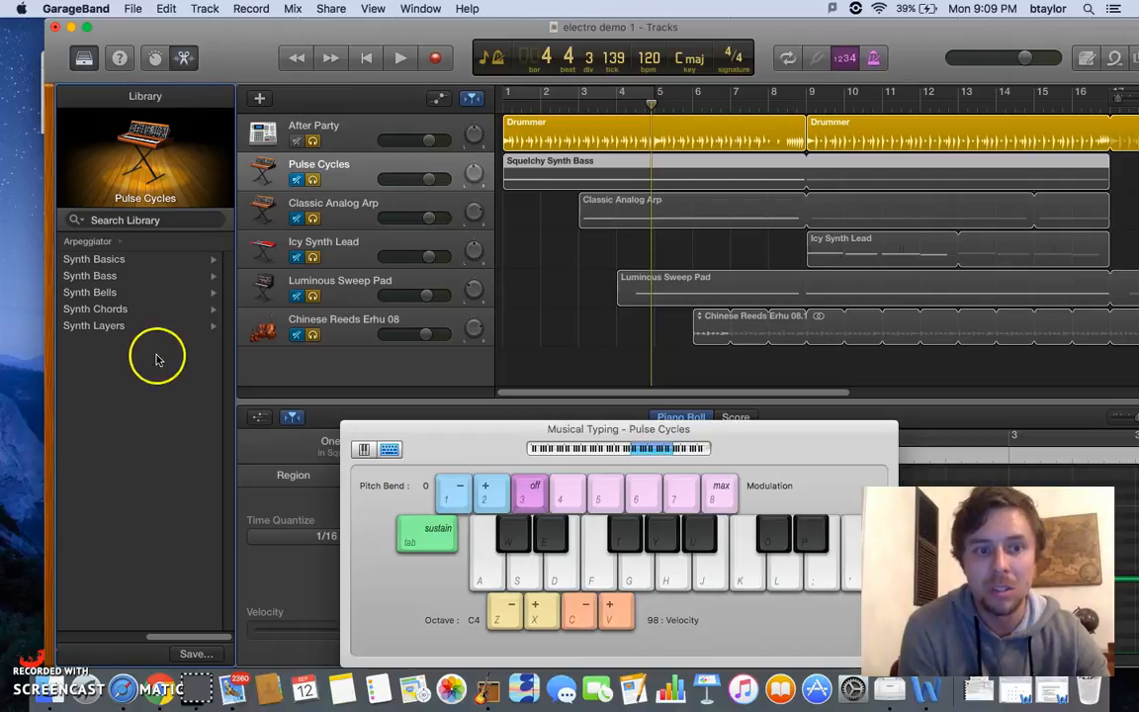
pyautogui.click(129, 275)
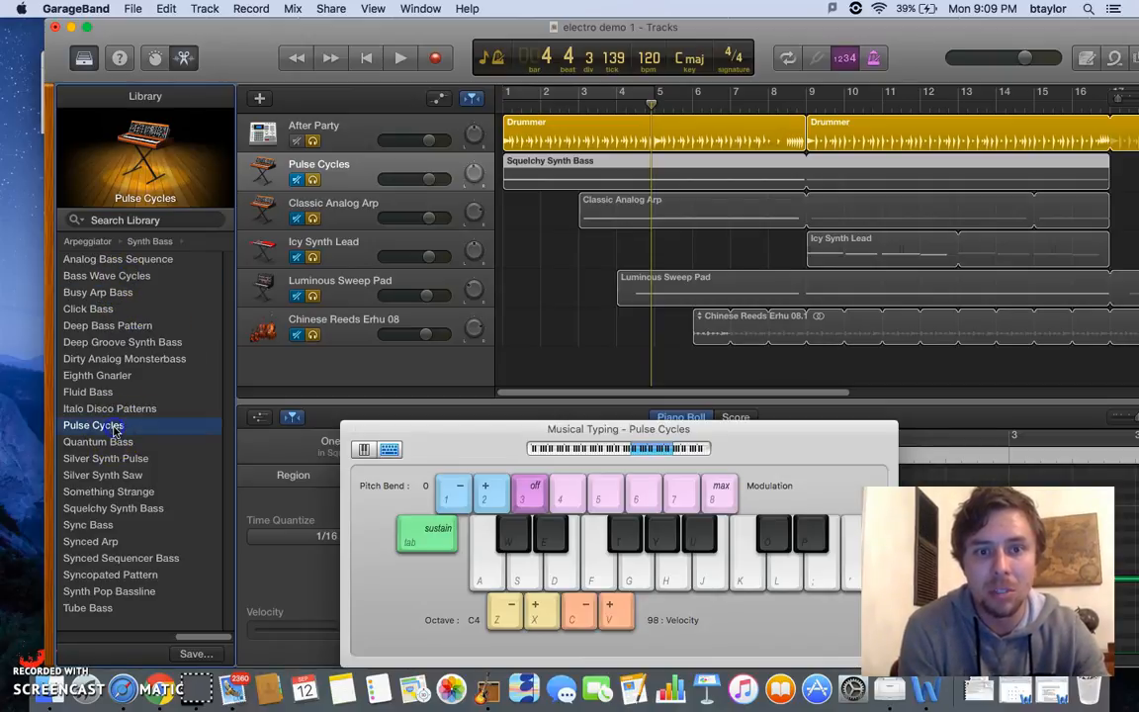
# Step: Unmute the Pulse Cycles track, mute the After Party drums, and listen to the bass alone from the beginning
pyautogui.click(282, 172)
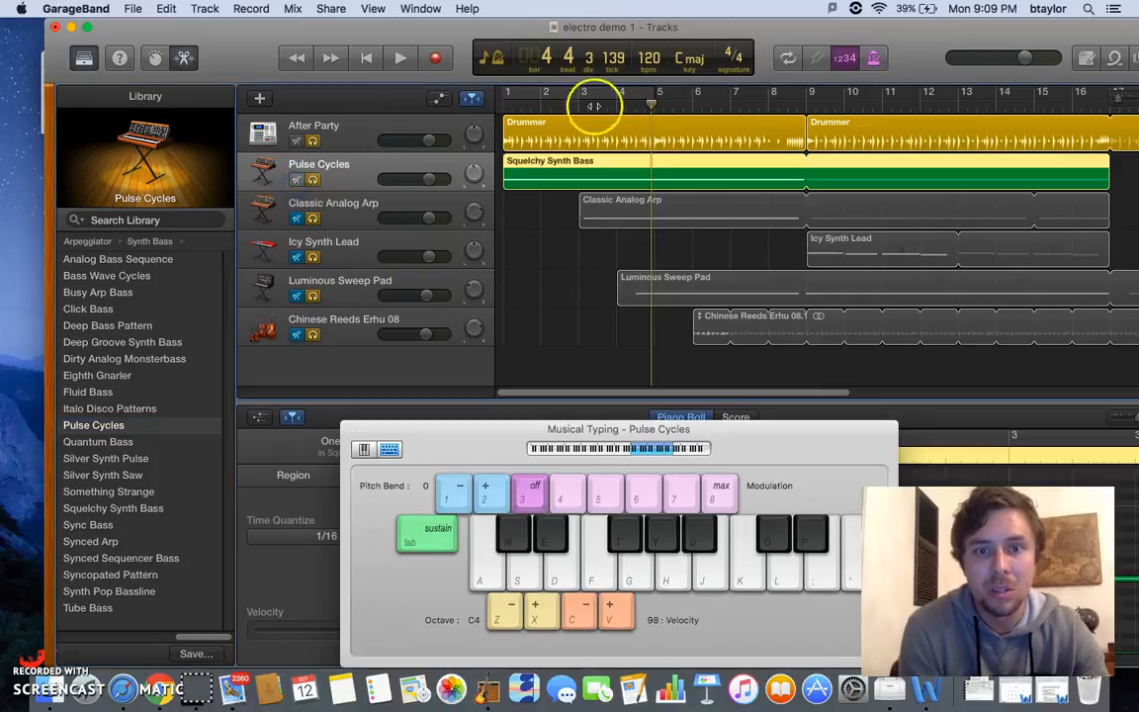
pyautogui.click(298, 142)
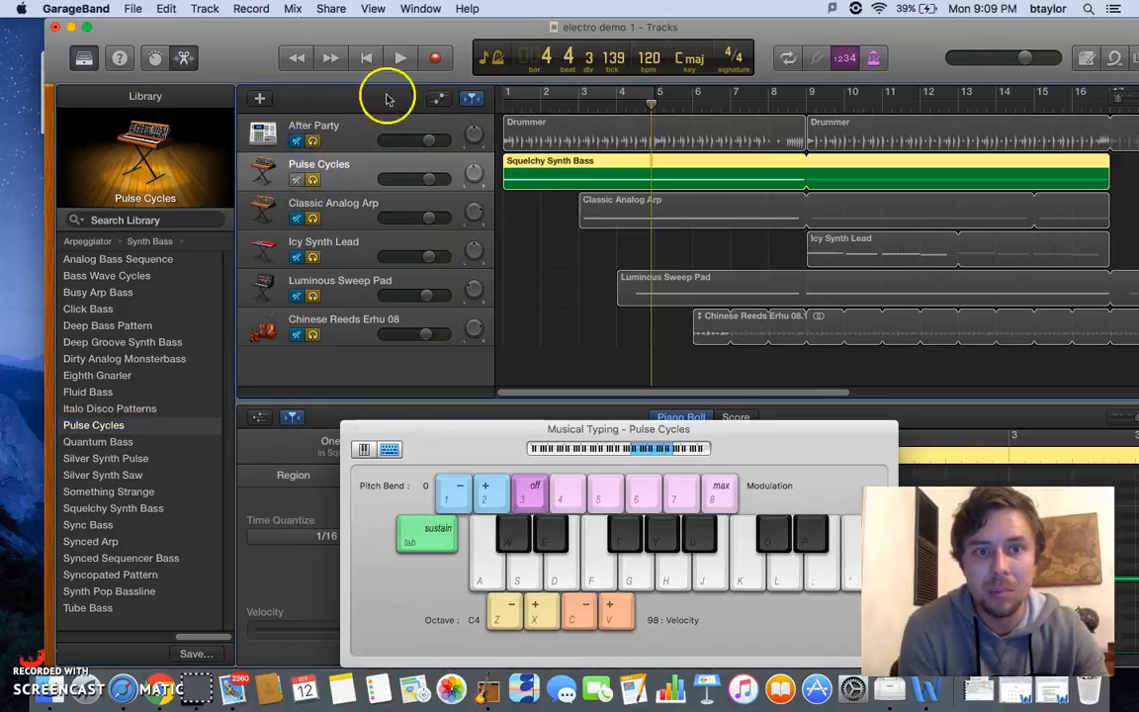
pyautogui.click(504, 95)
pyautogui.click(403, 59)
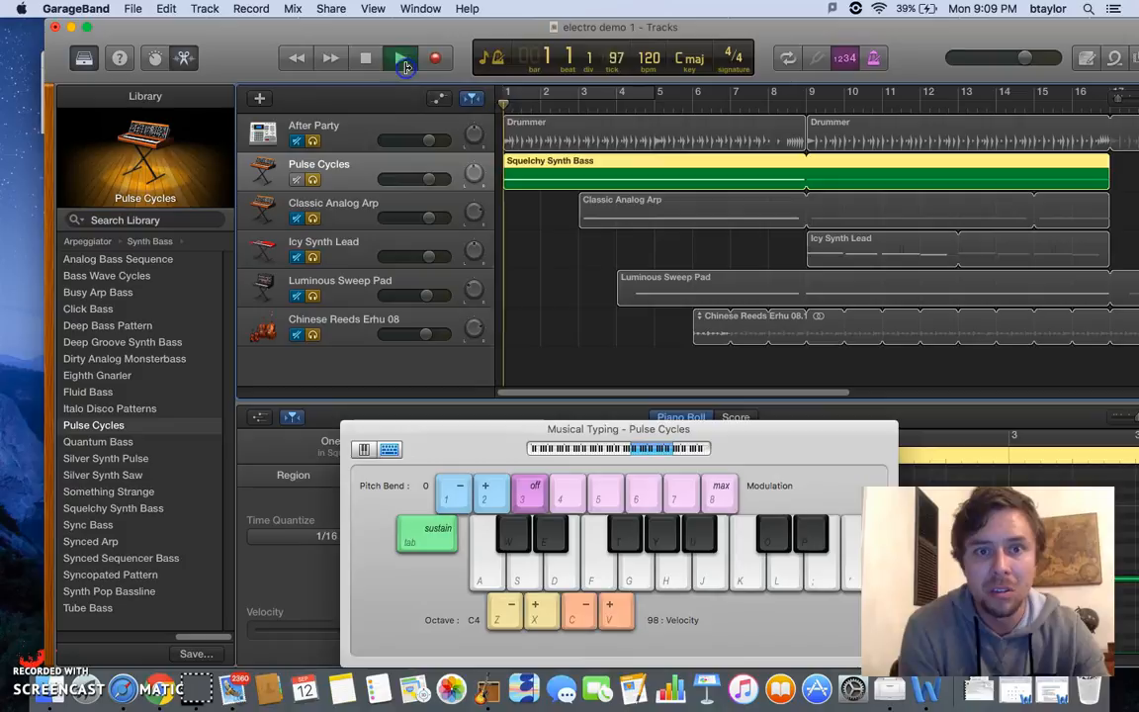
pyautogui.click(371, 62)
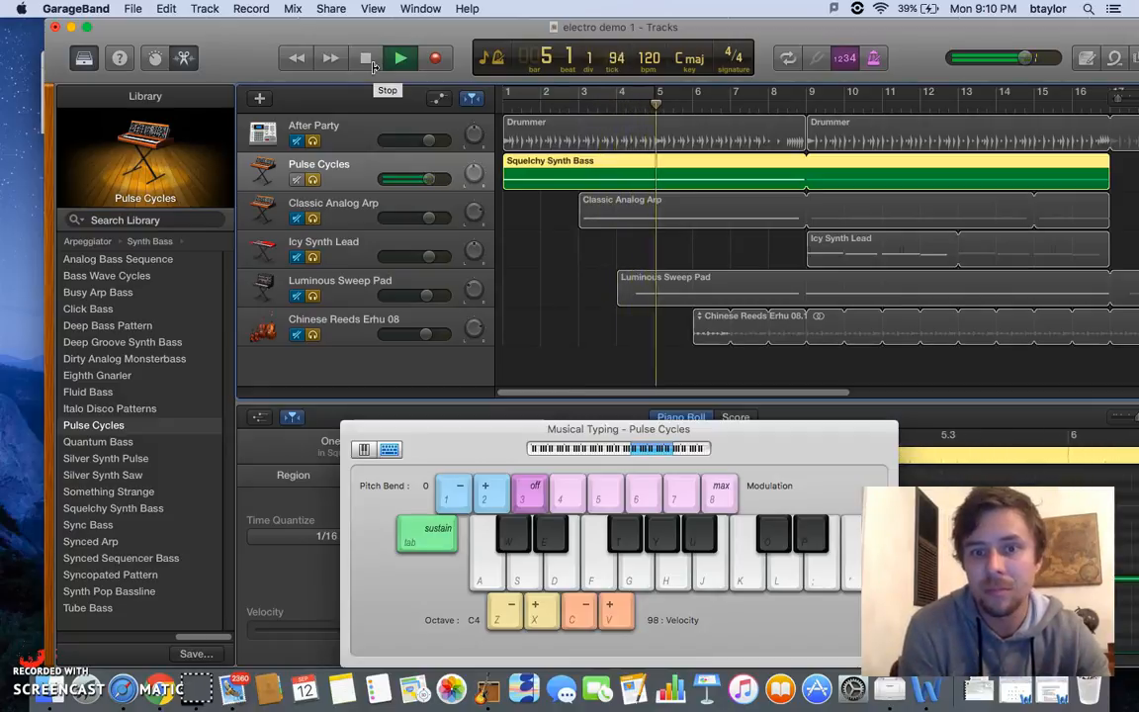
pyautogui.click(372, 65)
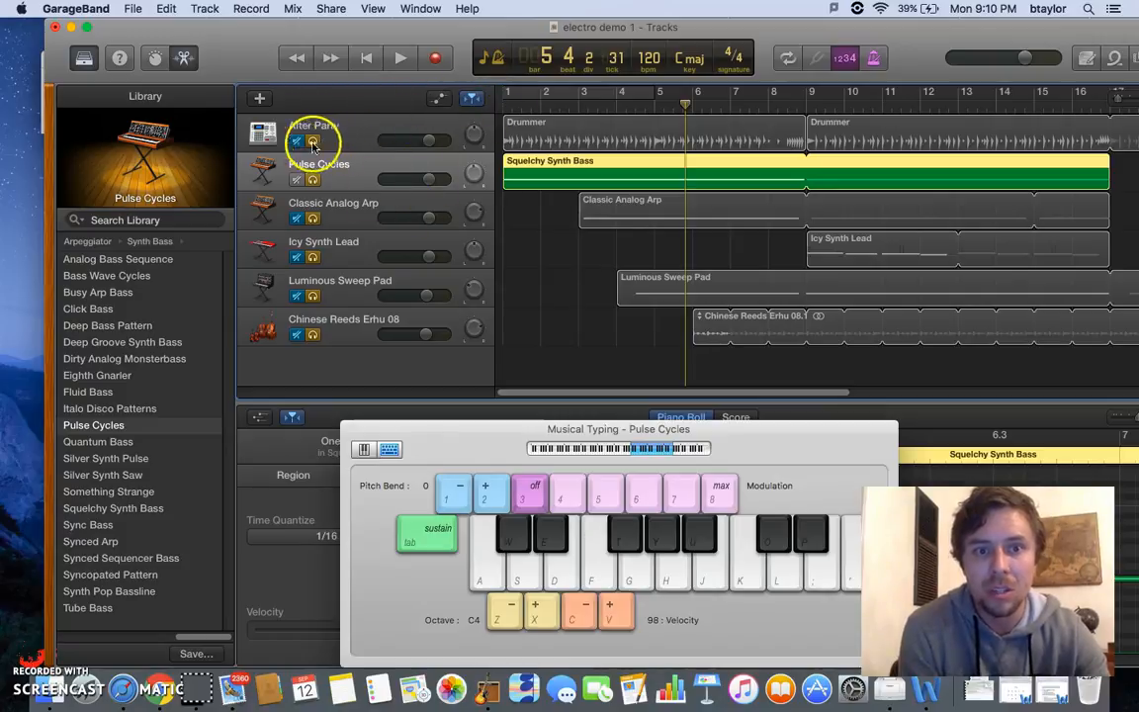
# Step: Unmute the After Party drums and, while playing from the beginning, lower their volume slightly and raise Pulse Cycles to about +2.9 dB
pyautogui.click(267, 132)
pyautogui.click(366, 57)
pyautogui.click(404, 61)
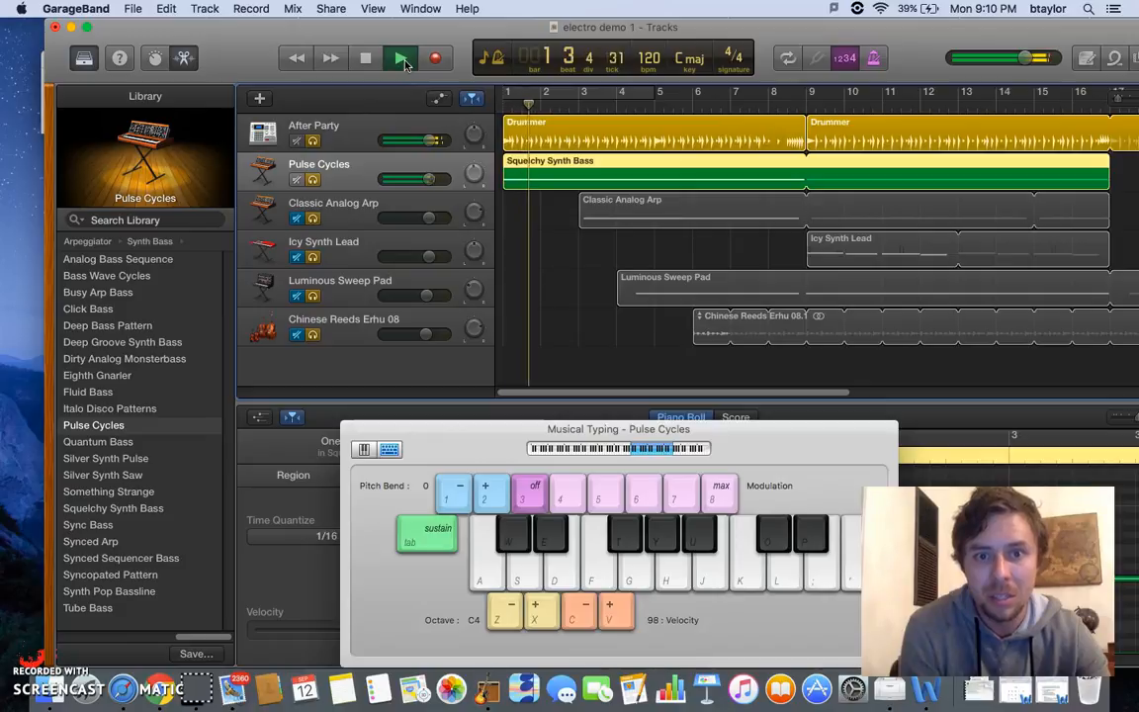
pyautogui.click(431, 139)
pyautogui.moveTo(431, 139); pyautogui.dragTo(447, 178)
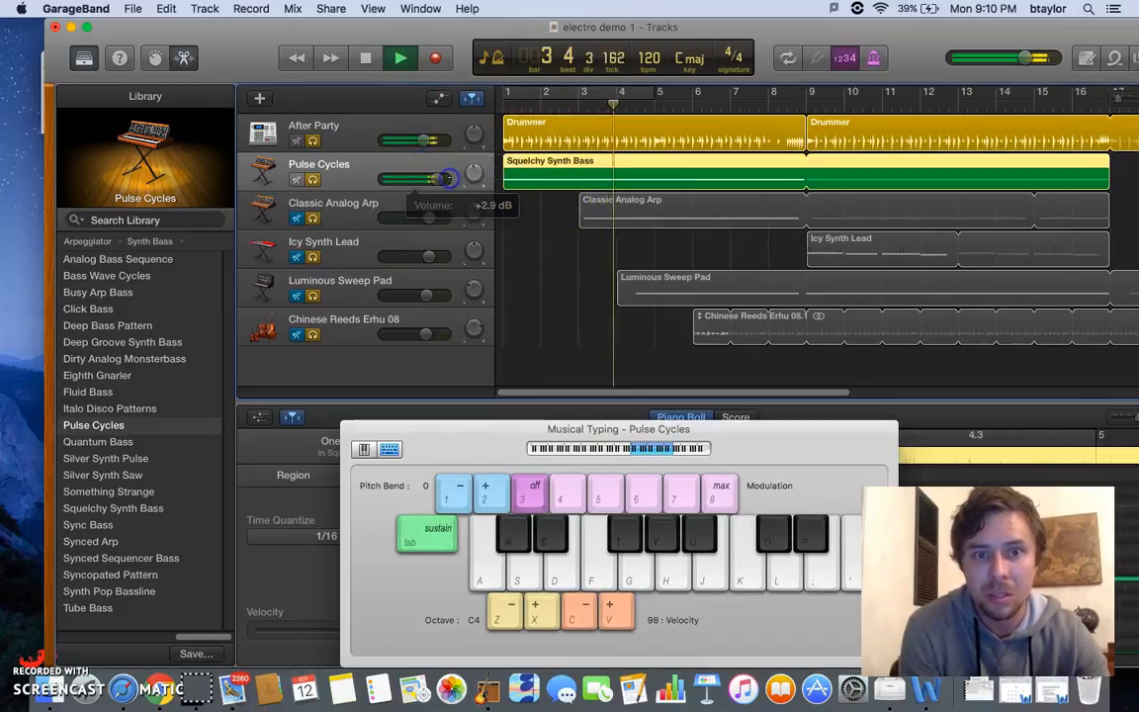
pyautogui.click(366, 62)
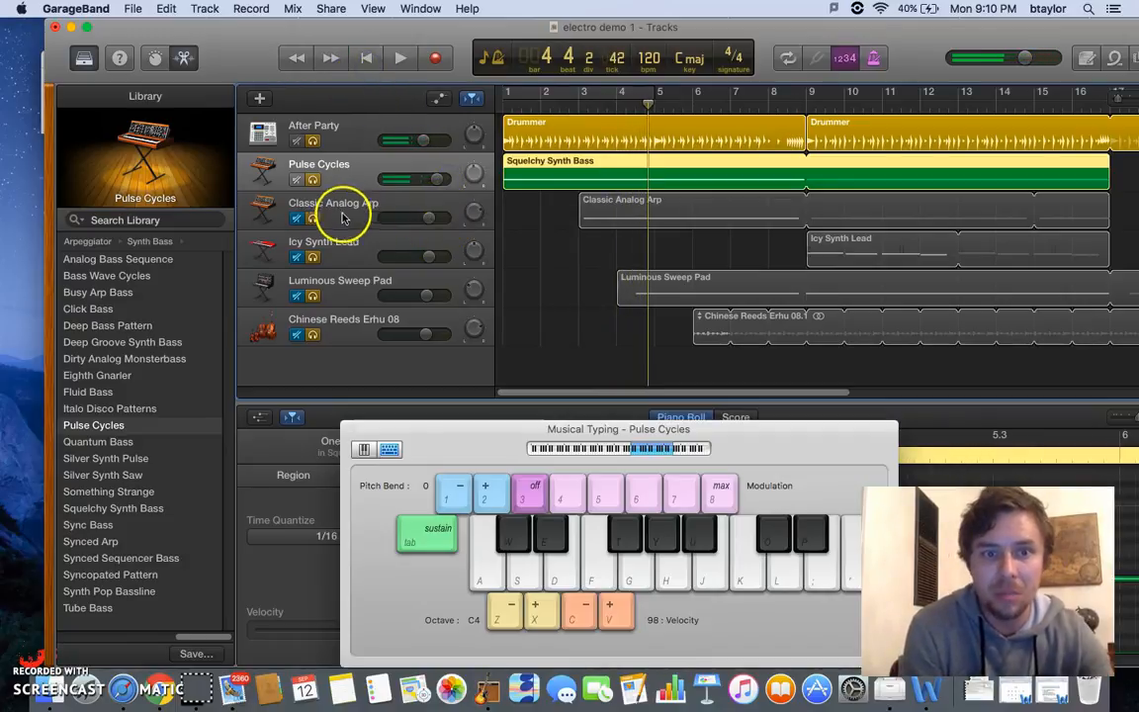
# Step: Unmute the Classic Analog Arp track and choose its Classic Analog Arp sound from Arpeggiator > Synth Basics
pyautogui.click(381, 208)
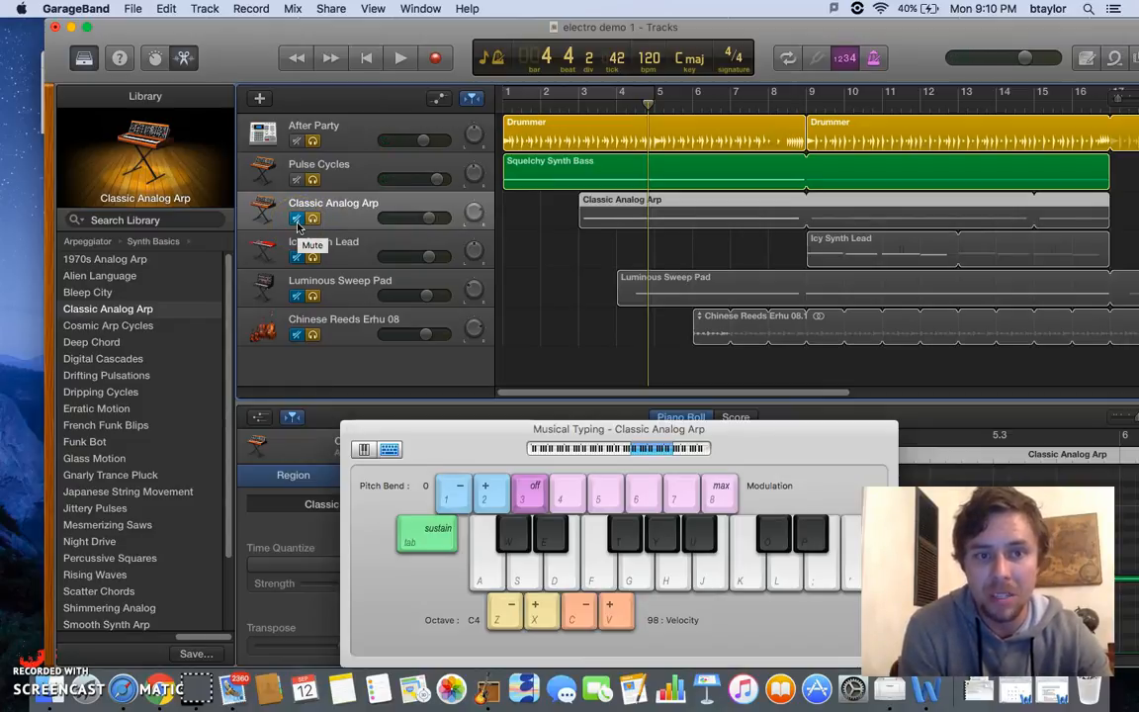
pyautogui.click(266, 206)
pyautogui.click(99, 241)
pyautogui.click(99, 442)
pyautogui.click(137, 312)
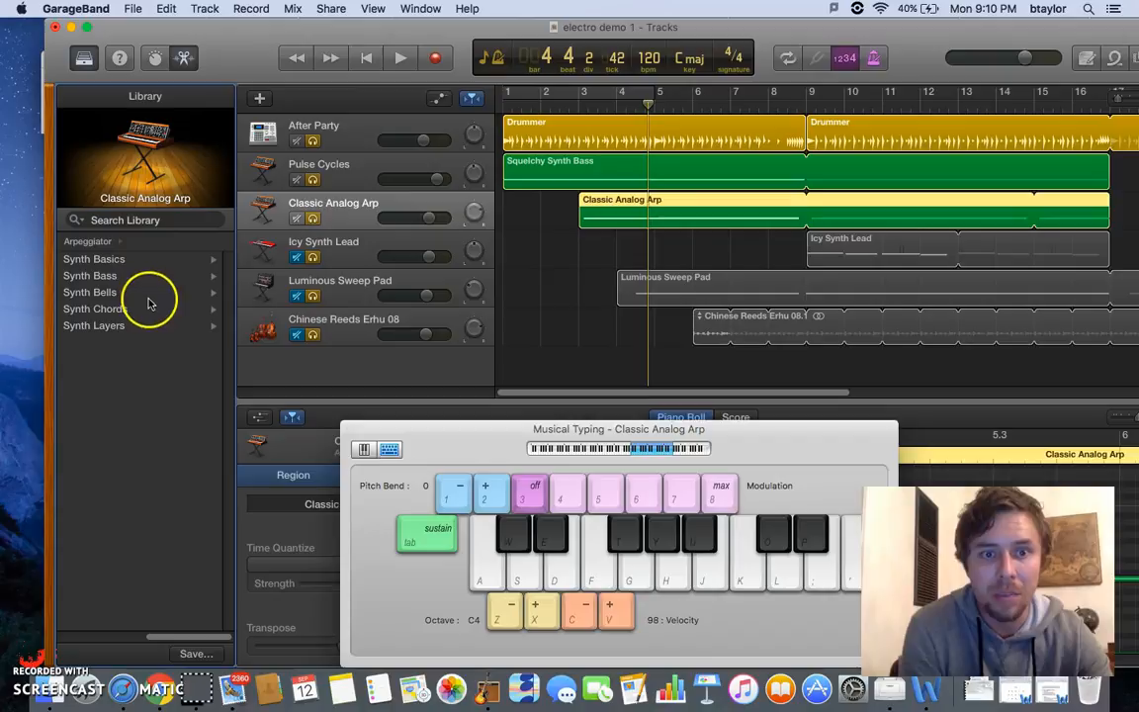
pyautogui.click(121, 260)
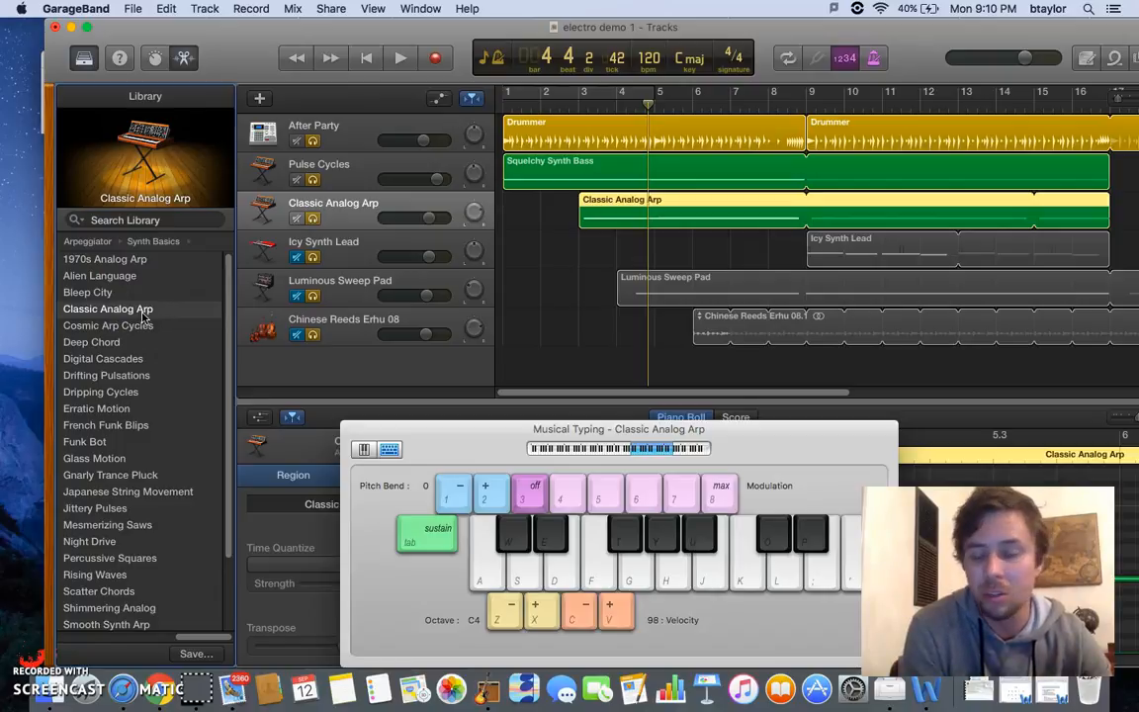
pyautogui.click(90, 243)
pyautogui.click(99, 441)
pyautogui.click(114, 312)
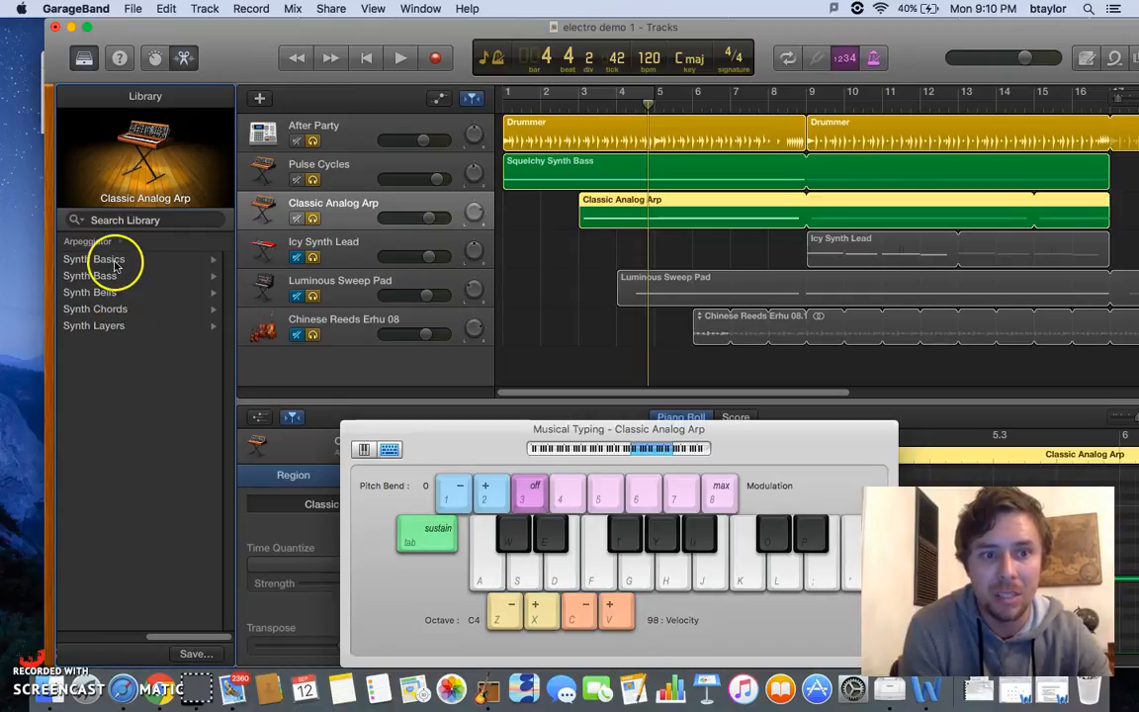
pyautogui.click(116, 261)
pyautogui.click(137, 310)
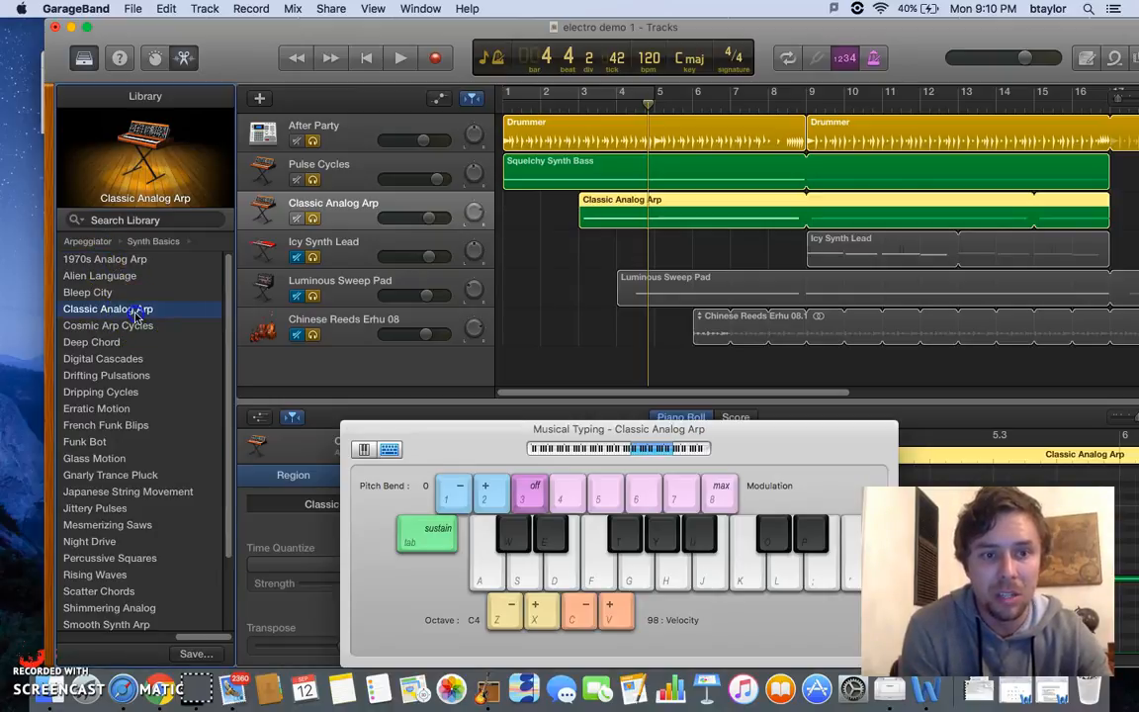
# Step: Mute Pulse Cycles and After Party, play Classic Analog Arp alone from bar 3, and raise its volume slightly
pyautogui.click(296, 179)
pyautogui.click(296, 141)
pyautogui.click(582, 92)
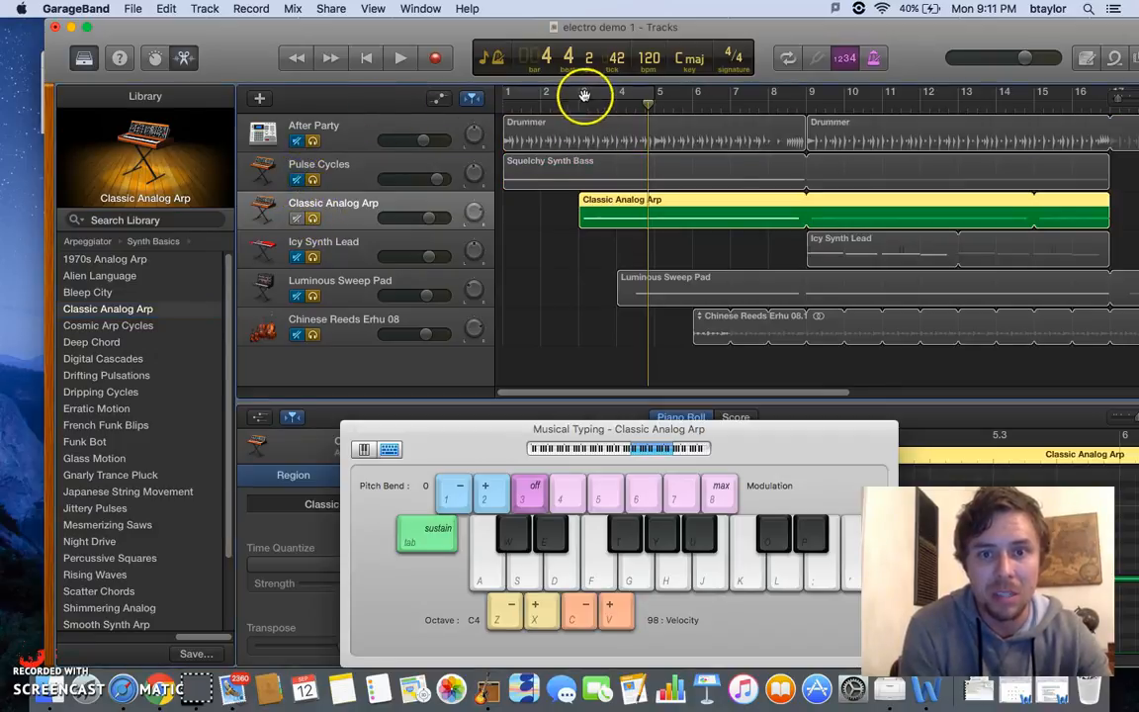
pyautogui.click(404, 61)
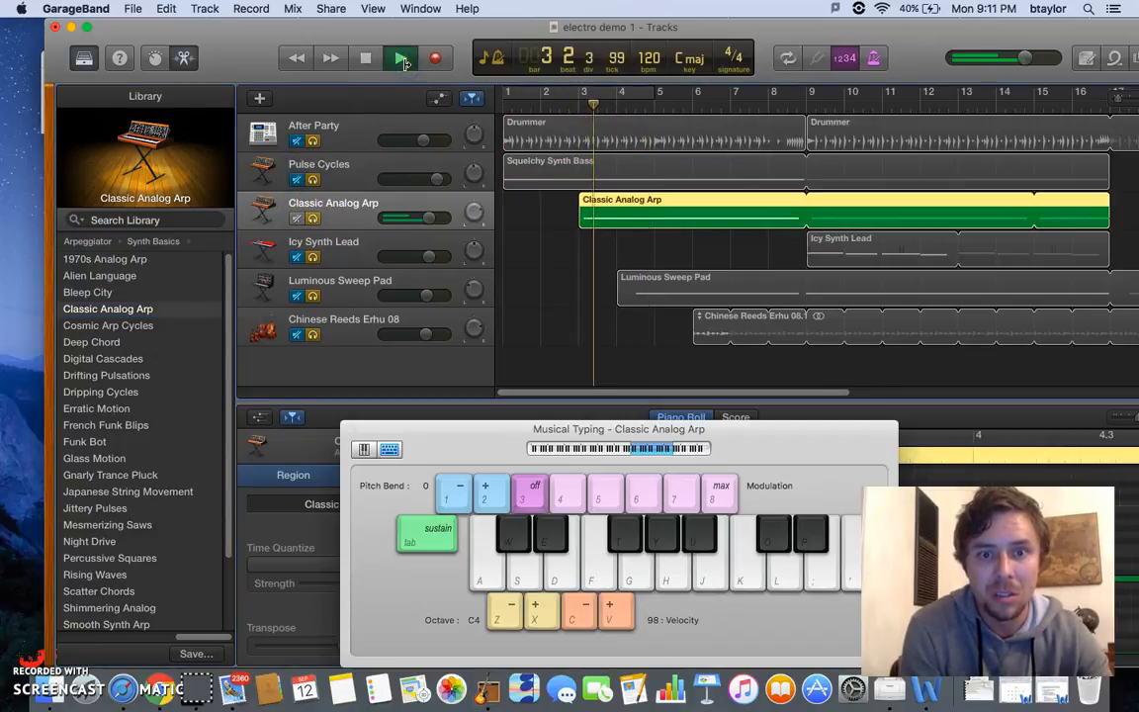
pyautogui.moveTo(428, 217); pyautogui.dragTo(438, 217)
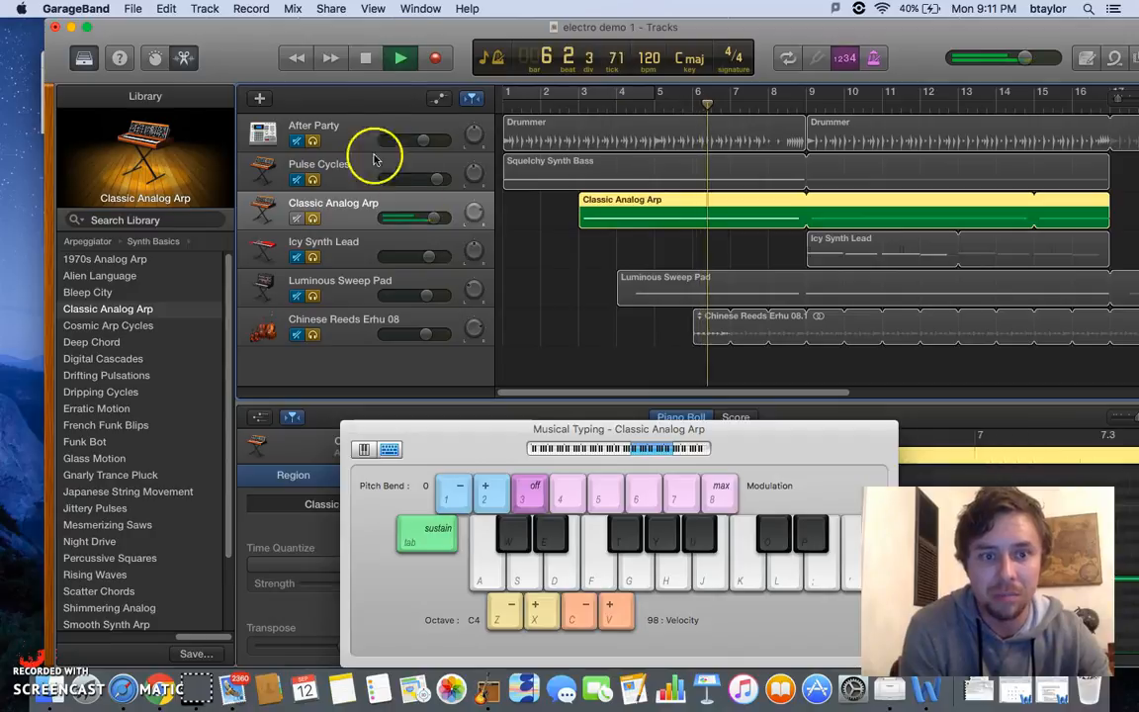
pyautogui.click(366, 67)
# Step: Unmute Pulse Cycles and After Party and listen to the drums, bass and arpeggio together from the beginning
pyautogui.click(296, 179)
pyautogui.click(298, 142)
pyautogui.click(540, 106)
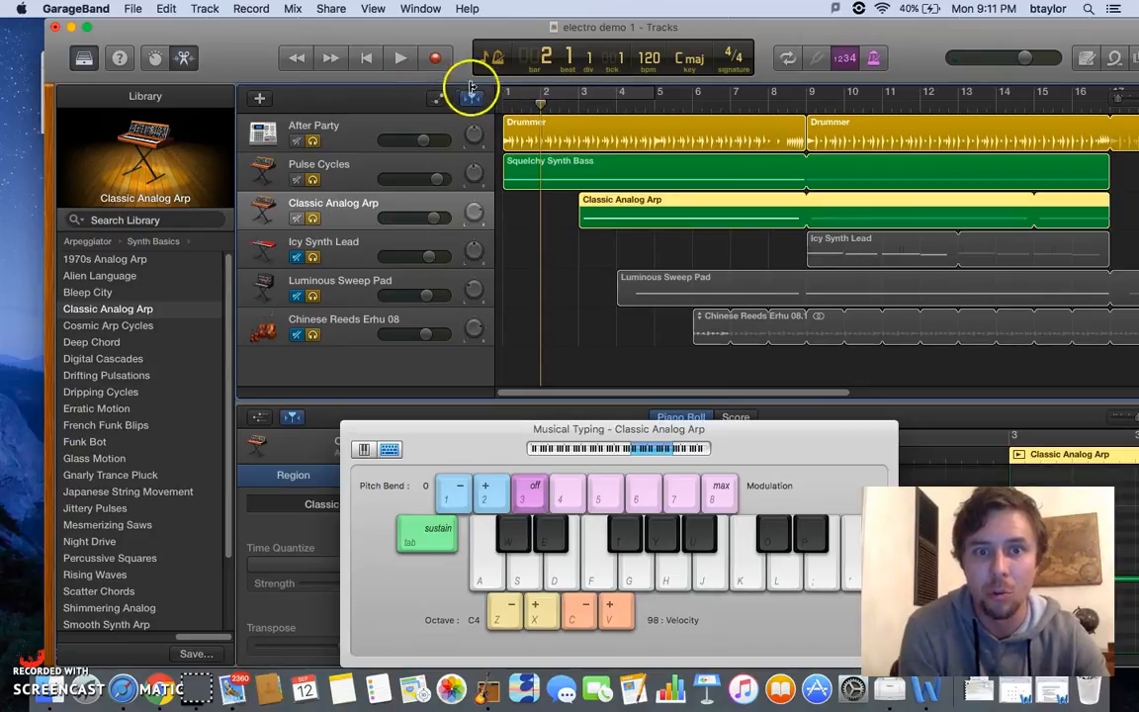
pyautogui.click(367, 59)
pyautogui.click(399, 59)
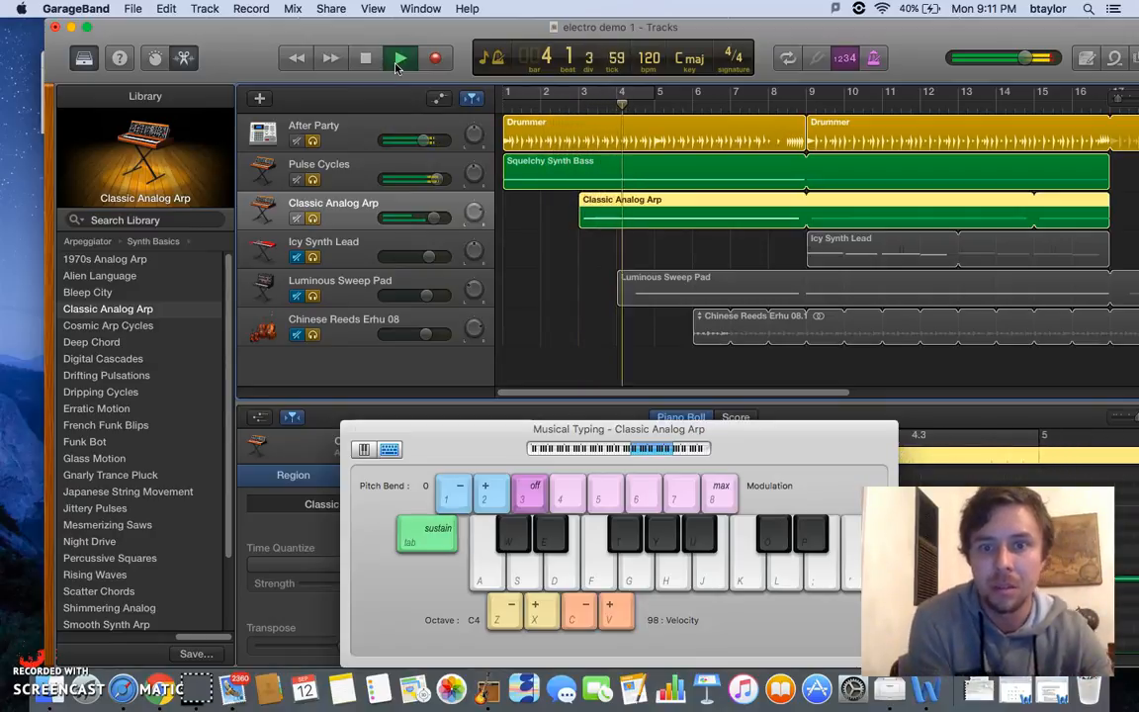
pyautogui.click(365, 59)
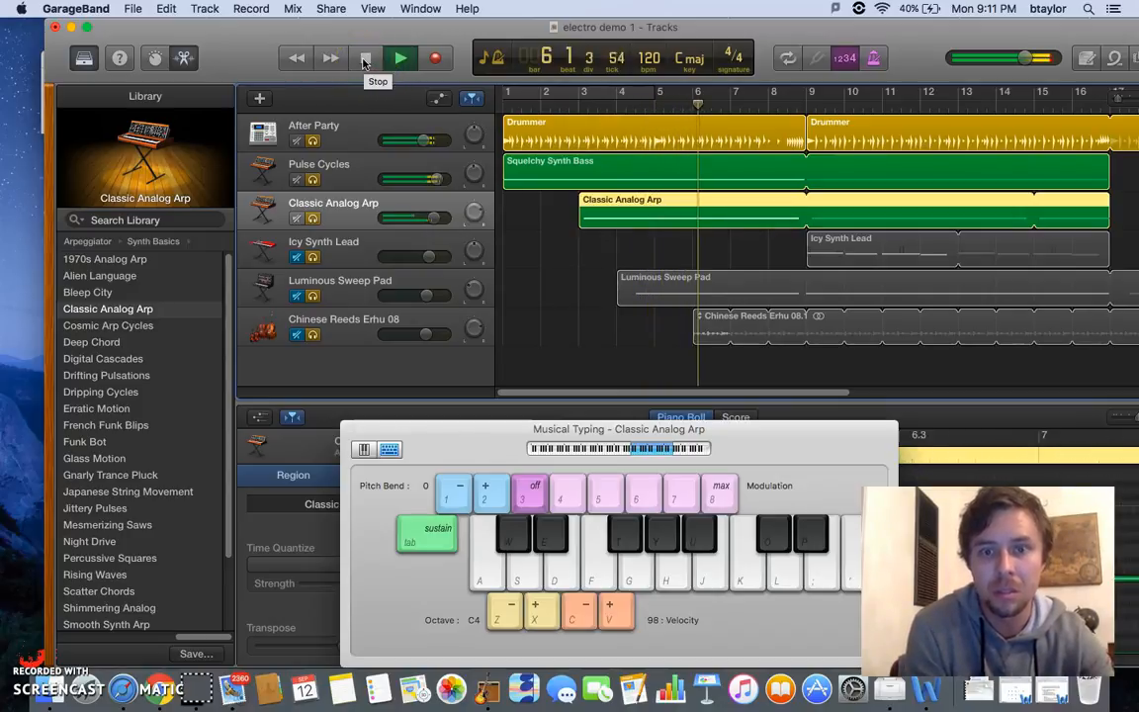
pyautogui.click(364, 60)
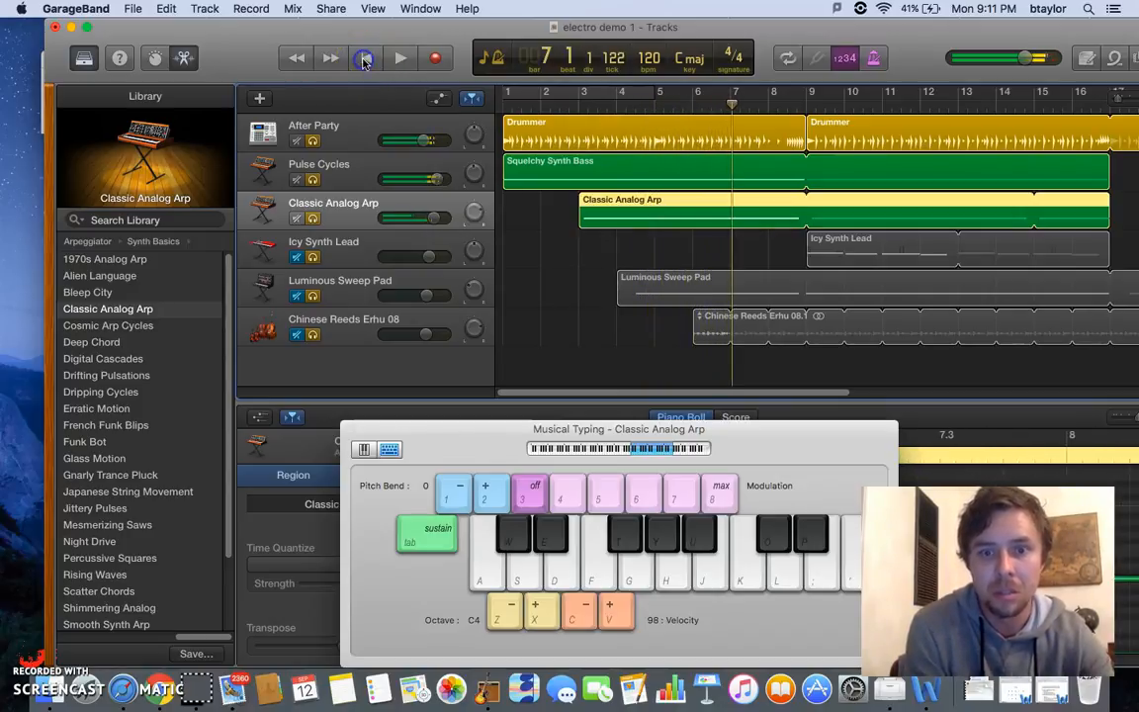
# Step: Select the Luminous Sweep Pad track and choose its Luminous Sweep Pad sound from Synthesizer > Pad
pyautogui.click(339, 294)
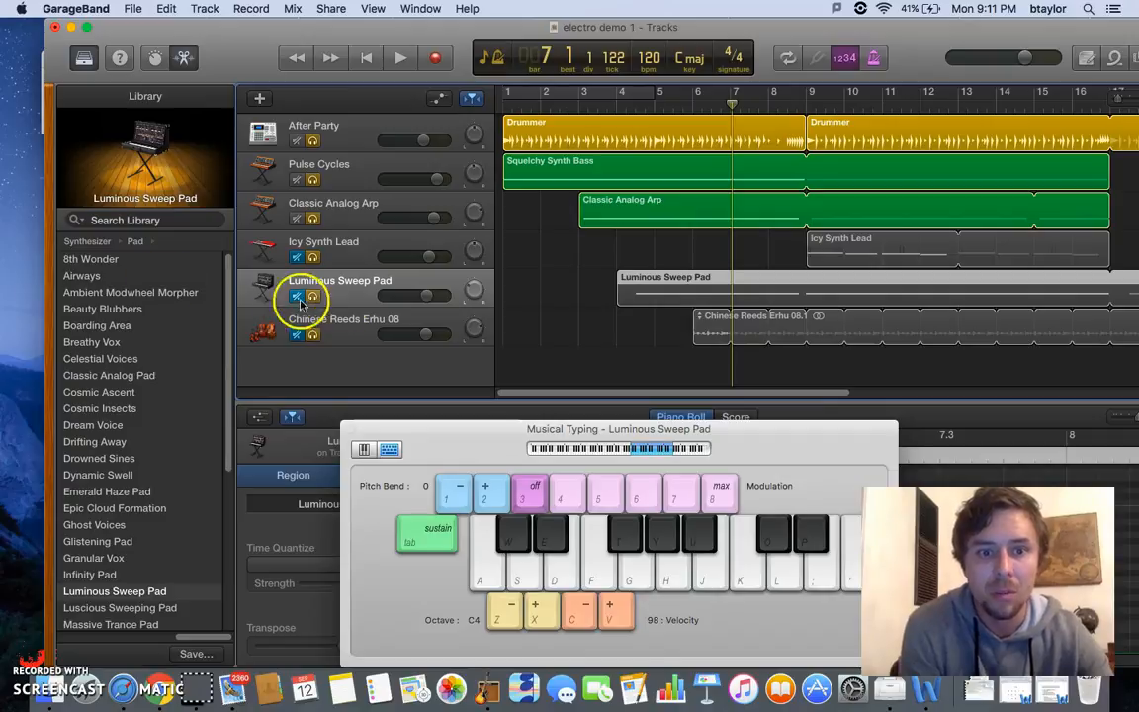
pyautogui.click(97, 243)
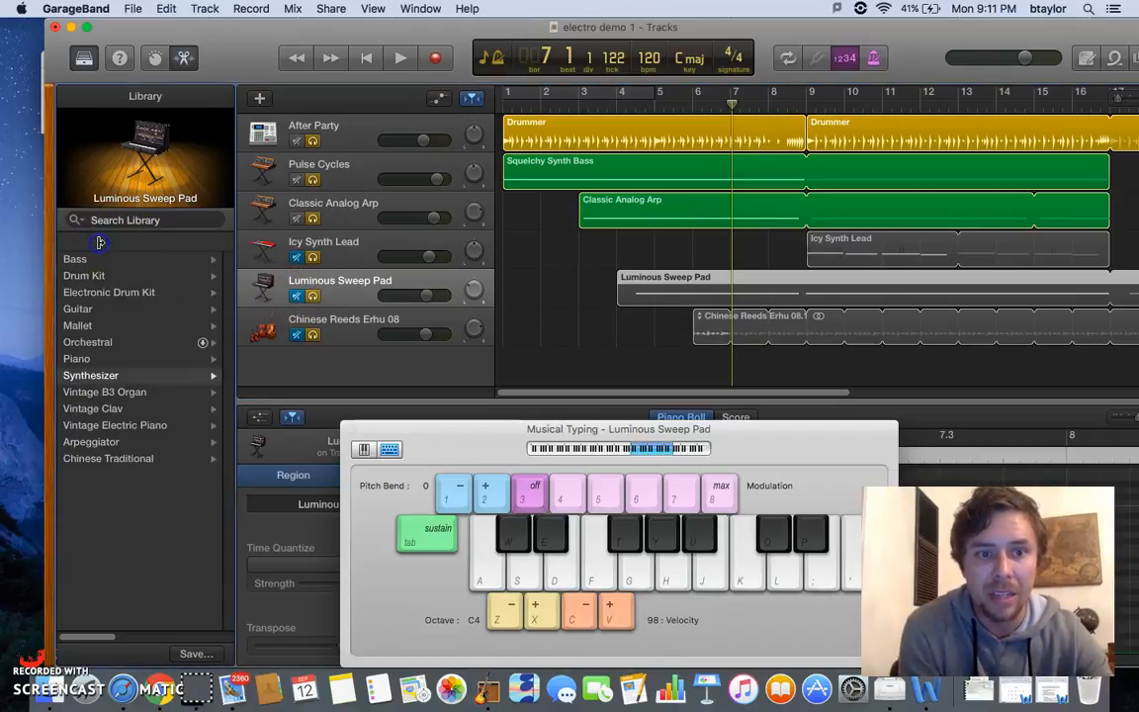
pyautogui.click(84, 375)
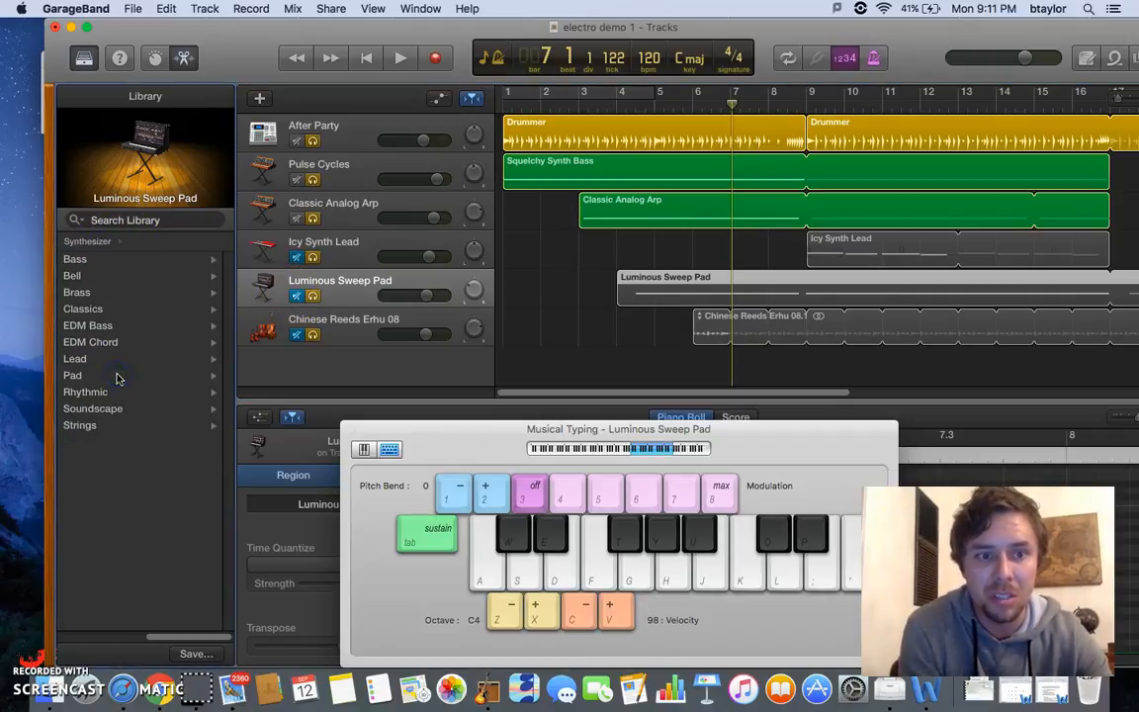
pyautogui.click(97, 375)
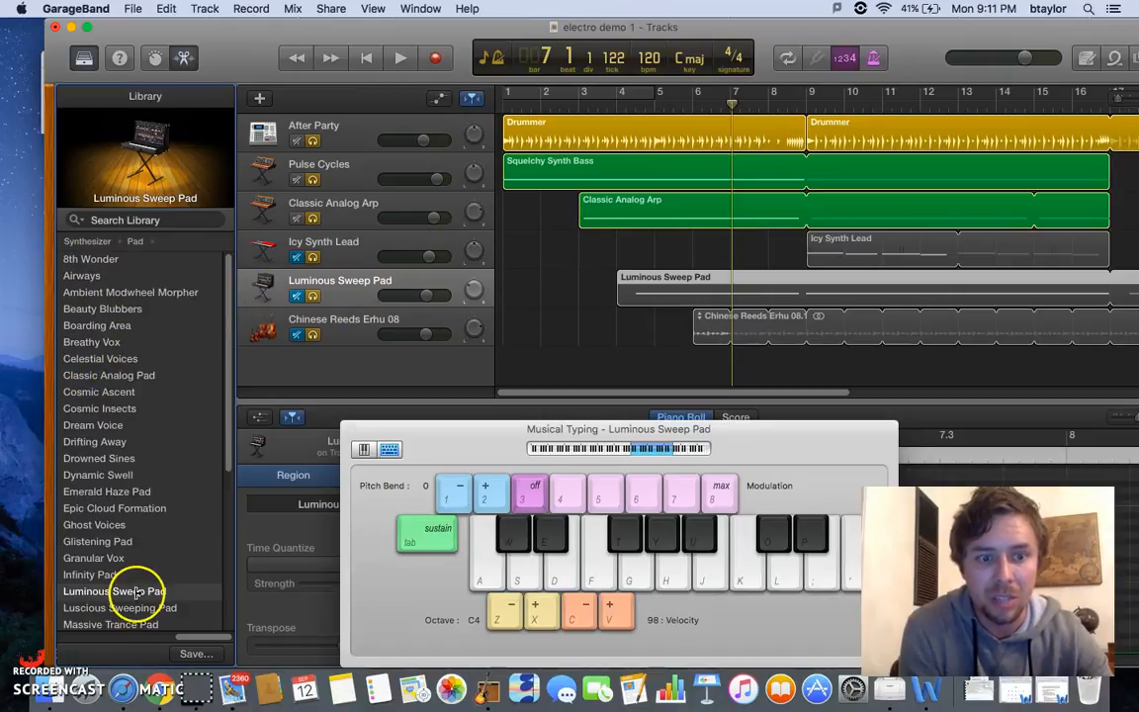
# Step: Unmute Luminous Sweep Pad, mute Classic Analog Arp, Pulse Cycles and After Party, and play the pad alone from bar 4
pyautogui.click(295, 303)
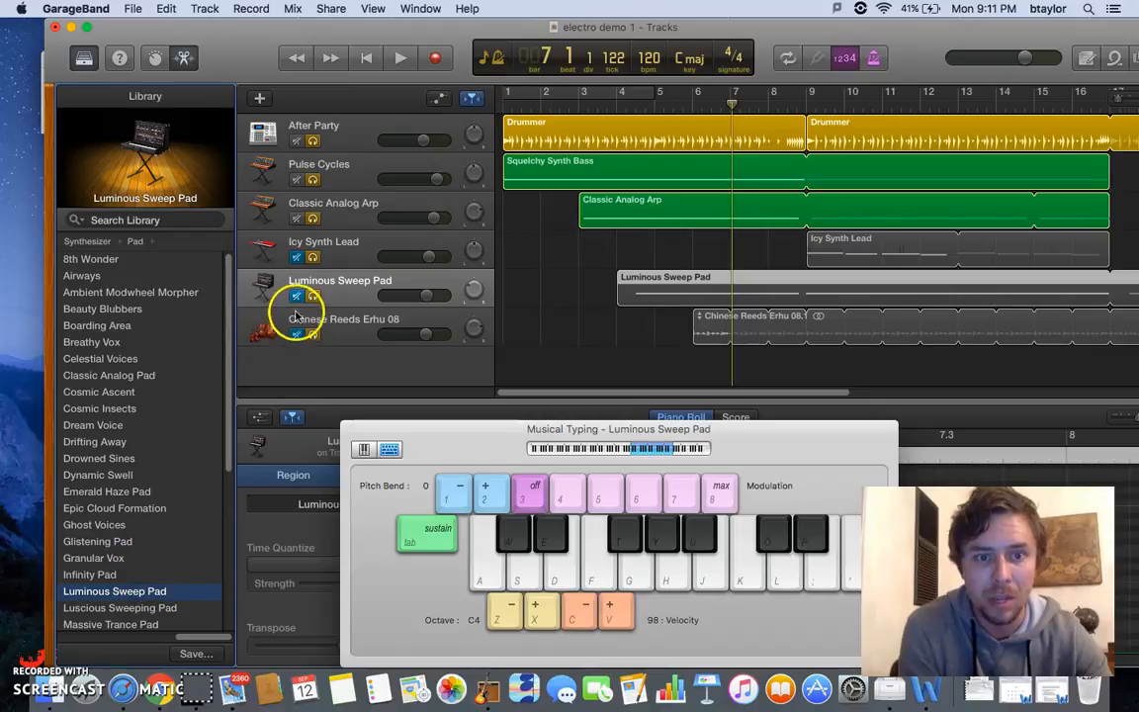
pyautogui.click(295, 218)
pyautogui.click(297, 180)
pyautogui.click(296, 141)
pyautogui.click(614, 97)
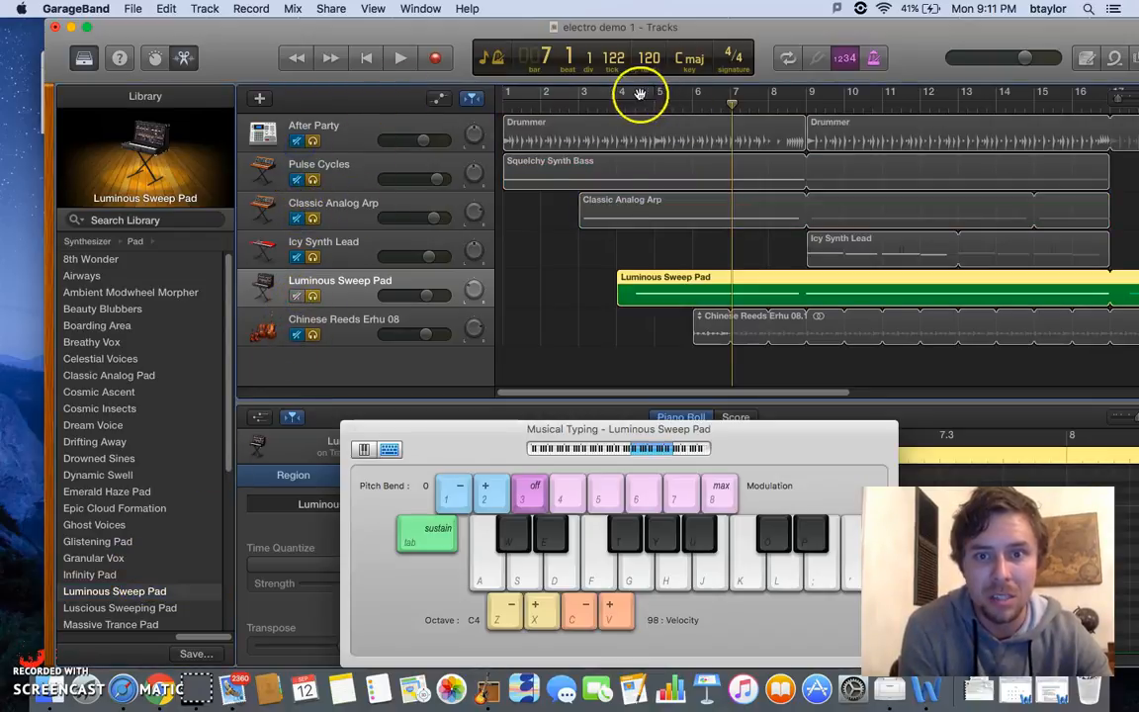
pyautogui.click(402, 59)
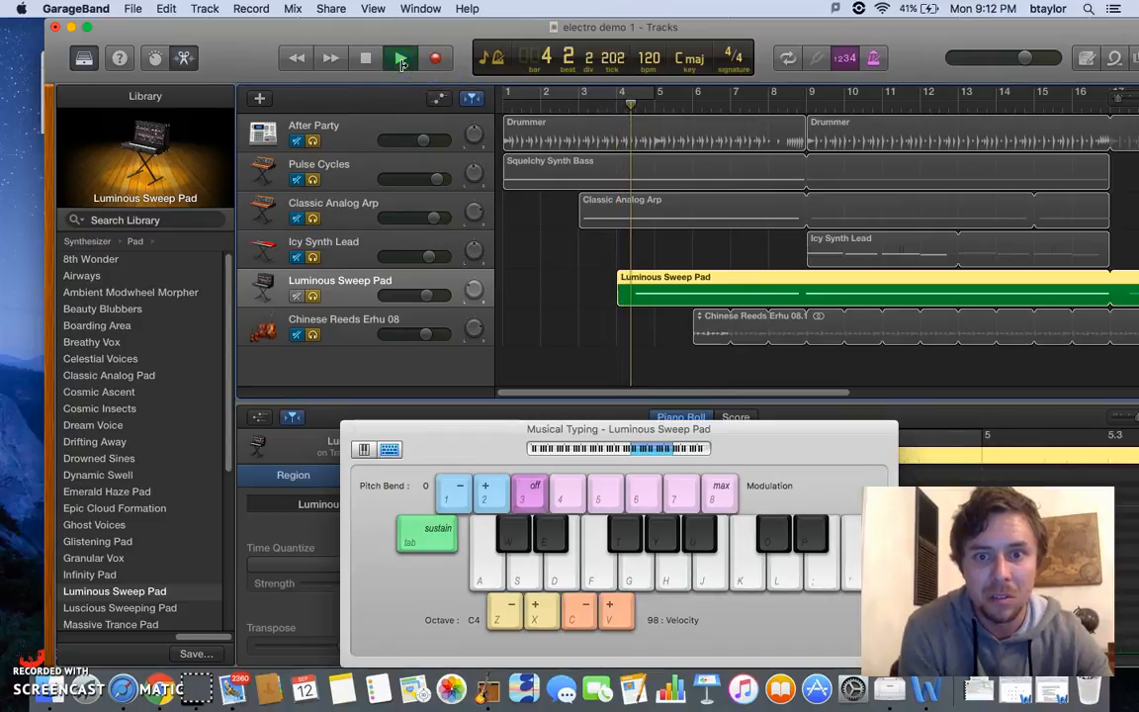
pyautogui.press('a')
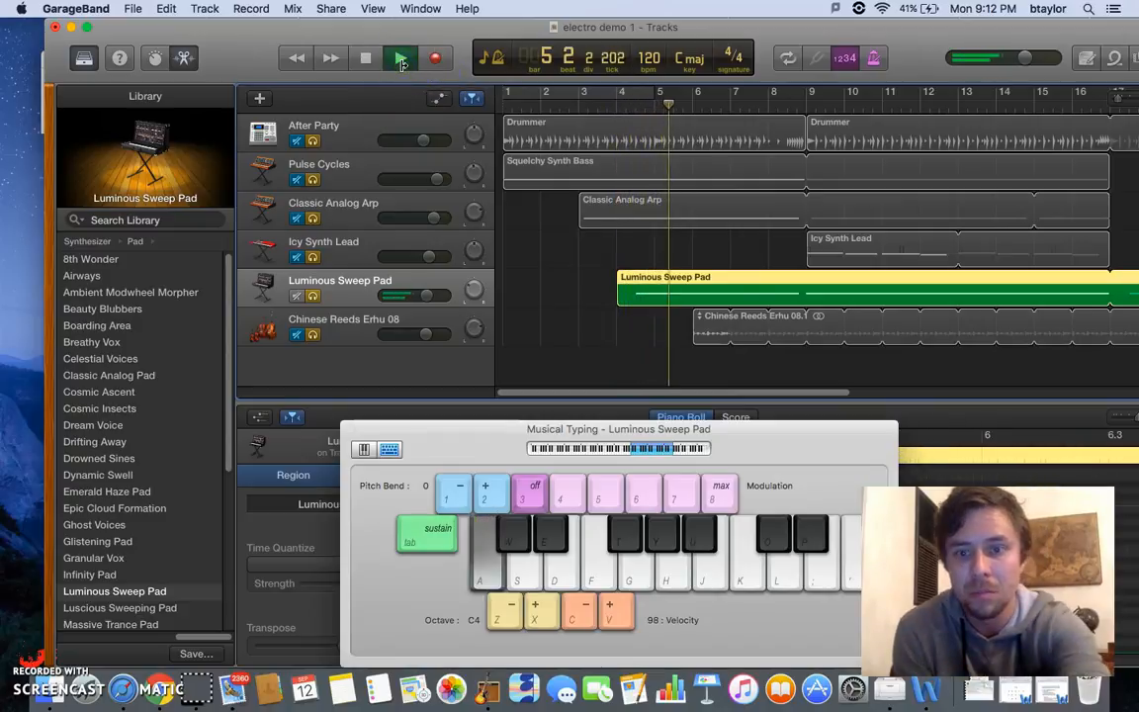
pyautogui.press('XF86AudioRaiseVolume')
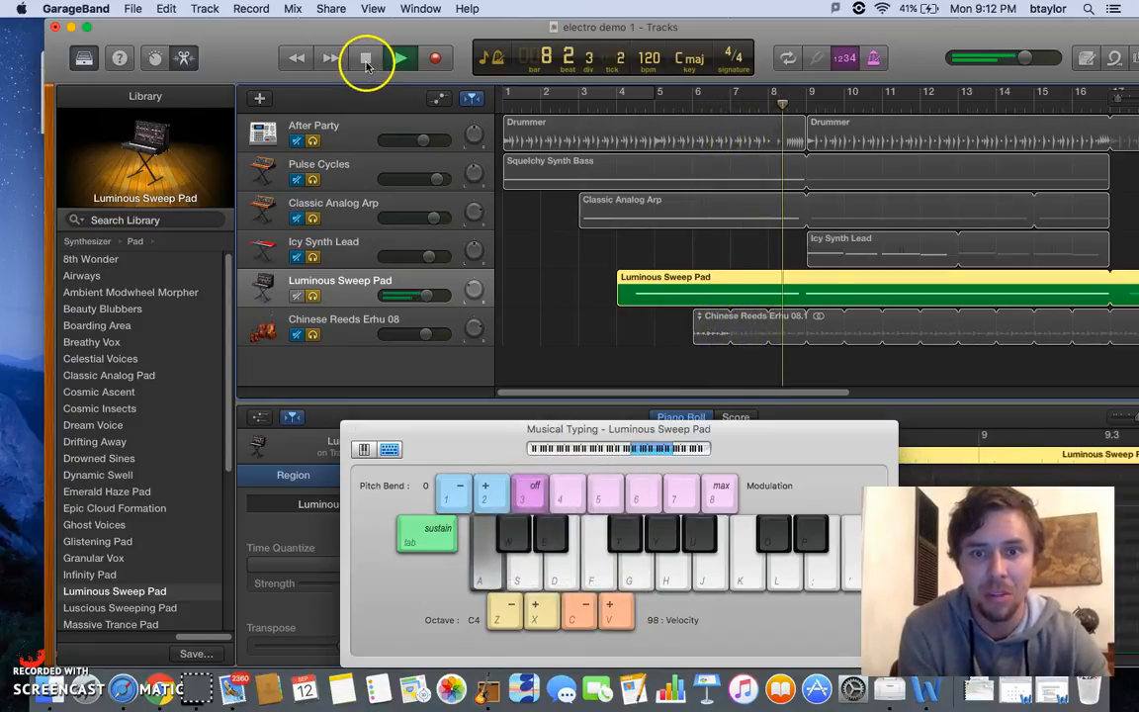
pyautogui.click(365, 57)
# Step: Unmute Classic Analog Arp, Pulse Cycles and After Party and listen to them with the pad from the beginning
pyautogui.click(297, 219)
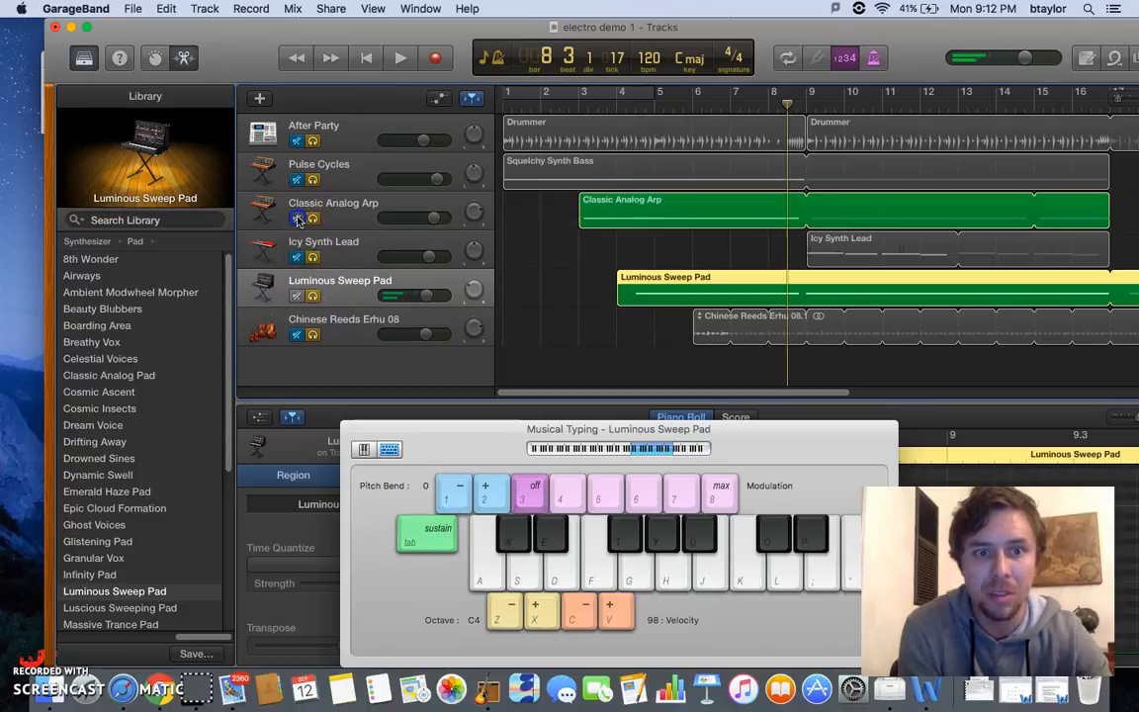
pyautogui.click(297, 180)
pyautogui.click(296, 142)
pyautogui.click(503, 106)
pyautogui.click(399, 62)
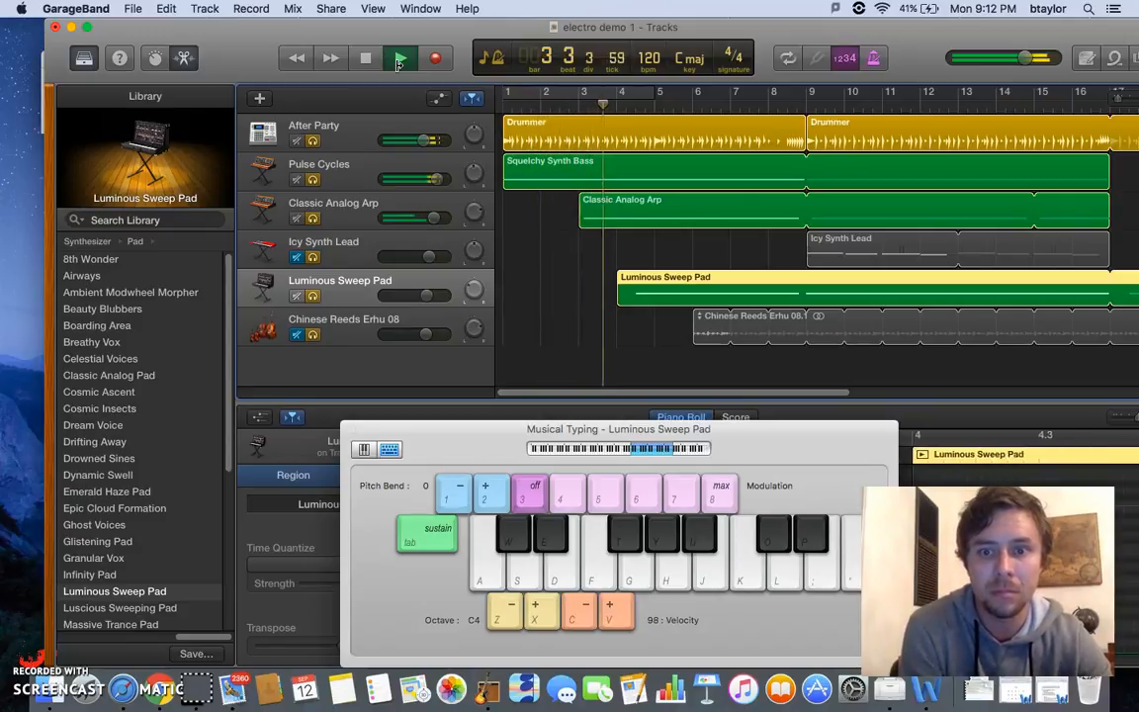
pyautogui.press('a')
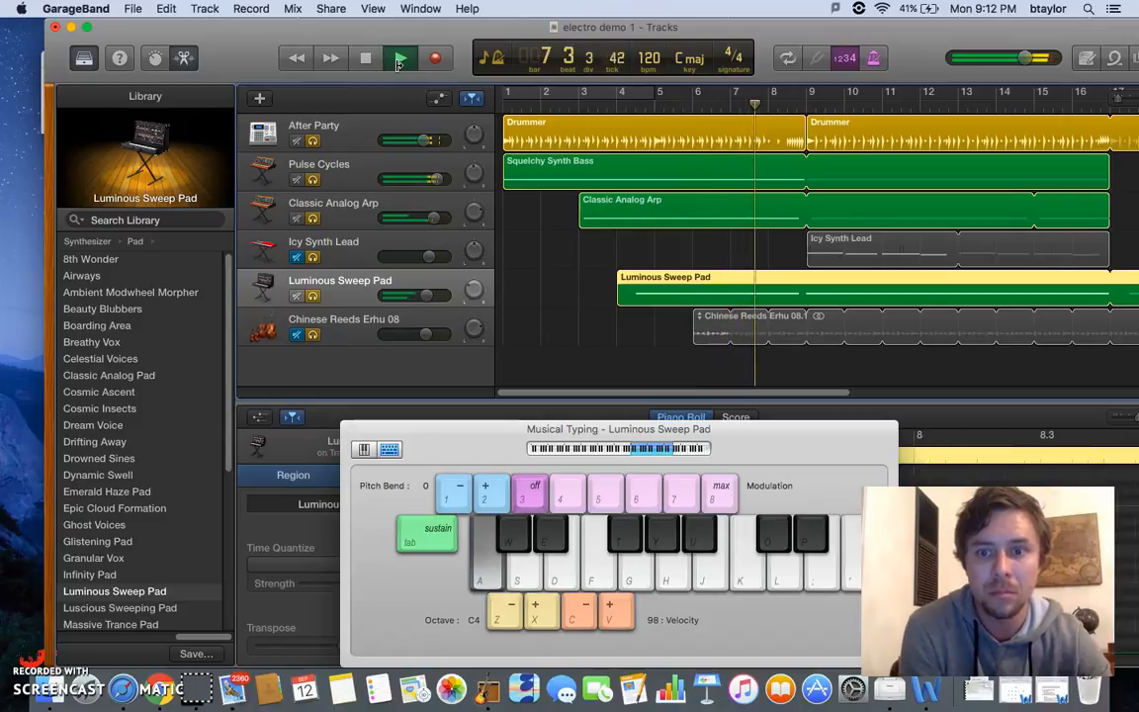
pyautogui.click(365, 59)
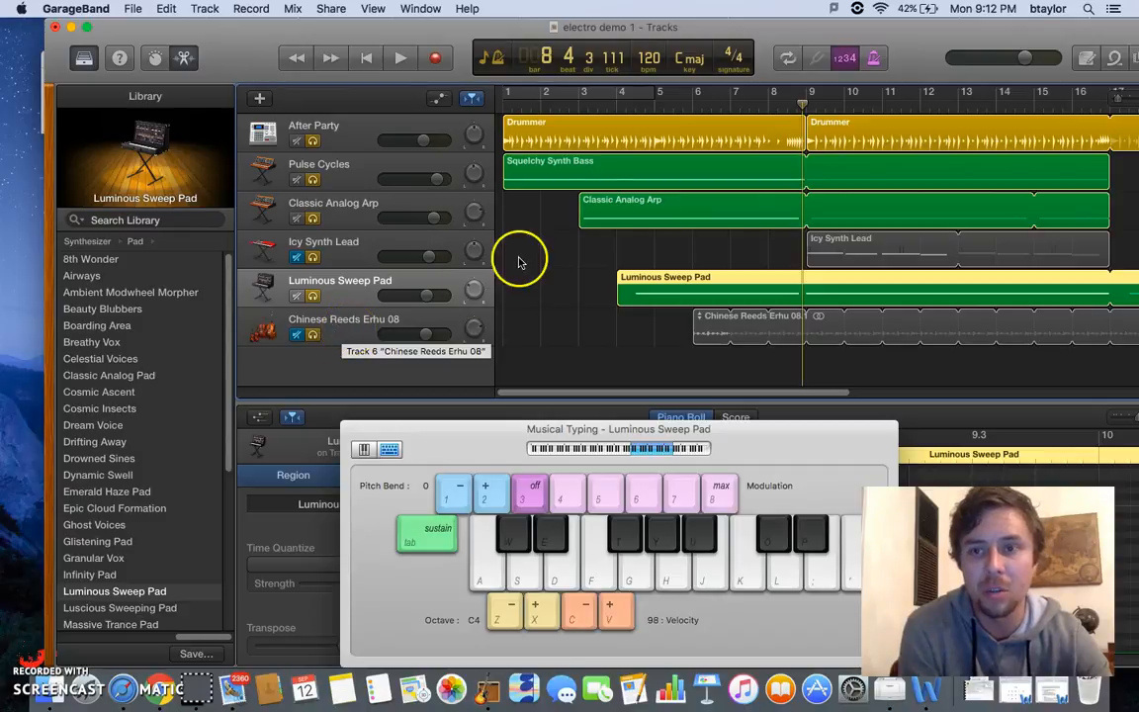
# Step: Show the World and Grooving loop filters behind Chinese Reeds Erhu 08, then unmute that track with the playhead at bar 6
pyautogui.click(1117, 59)
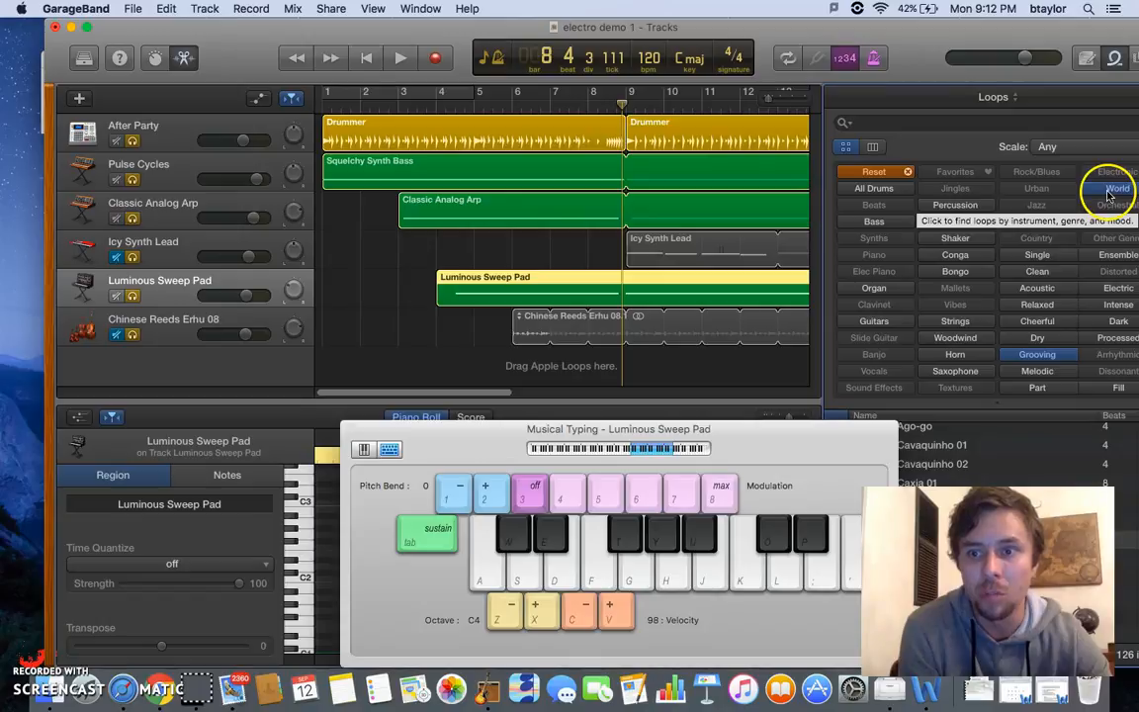
pyautogui.click(1043, 356)
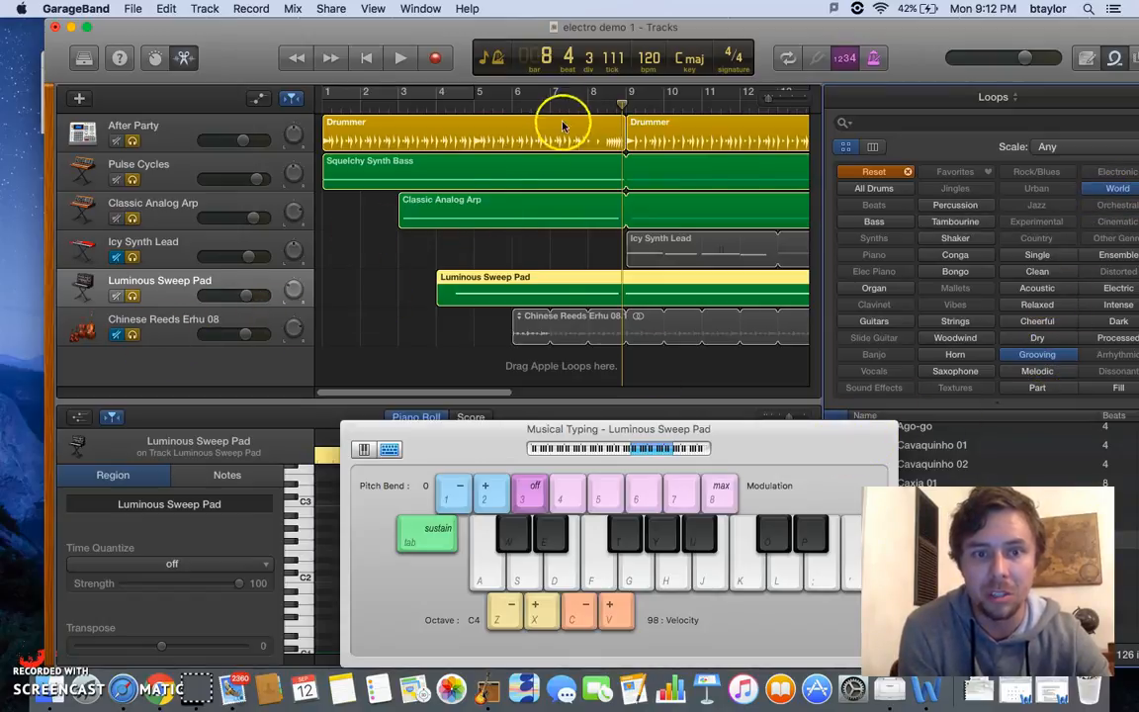
pyautogui.click(517, 108)
pyautogui.click(116, 337)
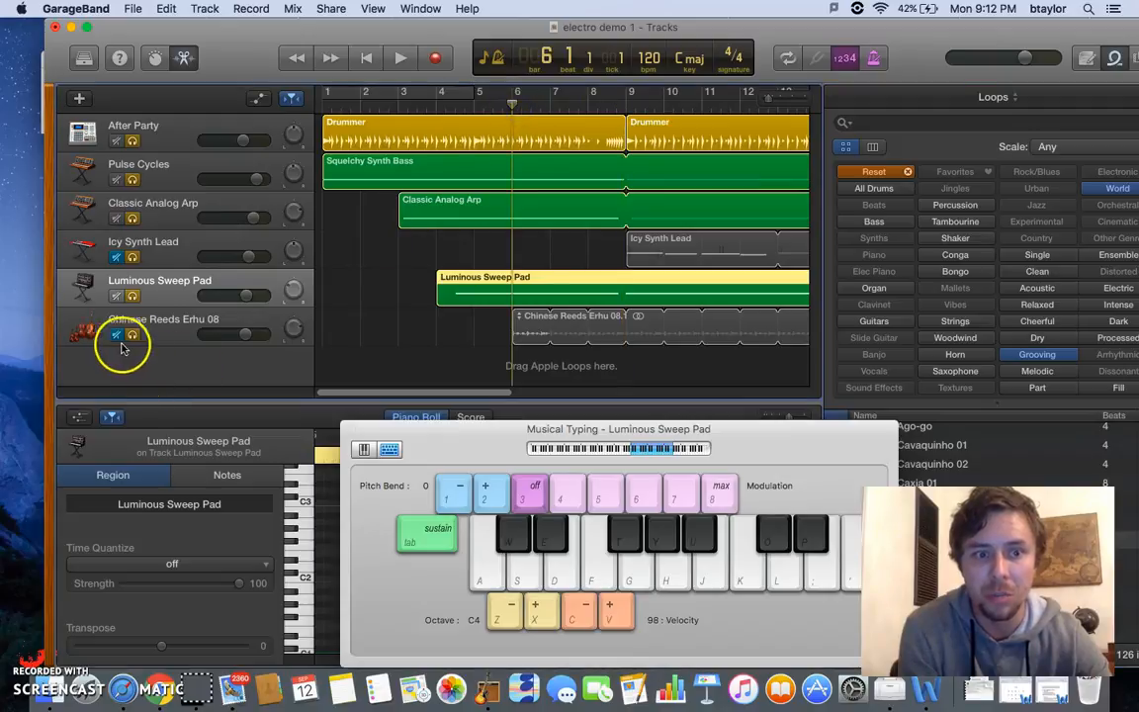
pyautogui.click(1114, 59)
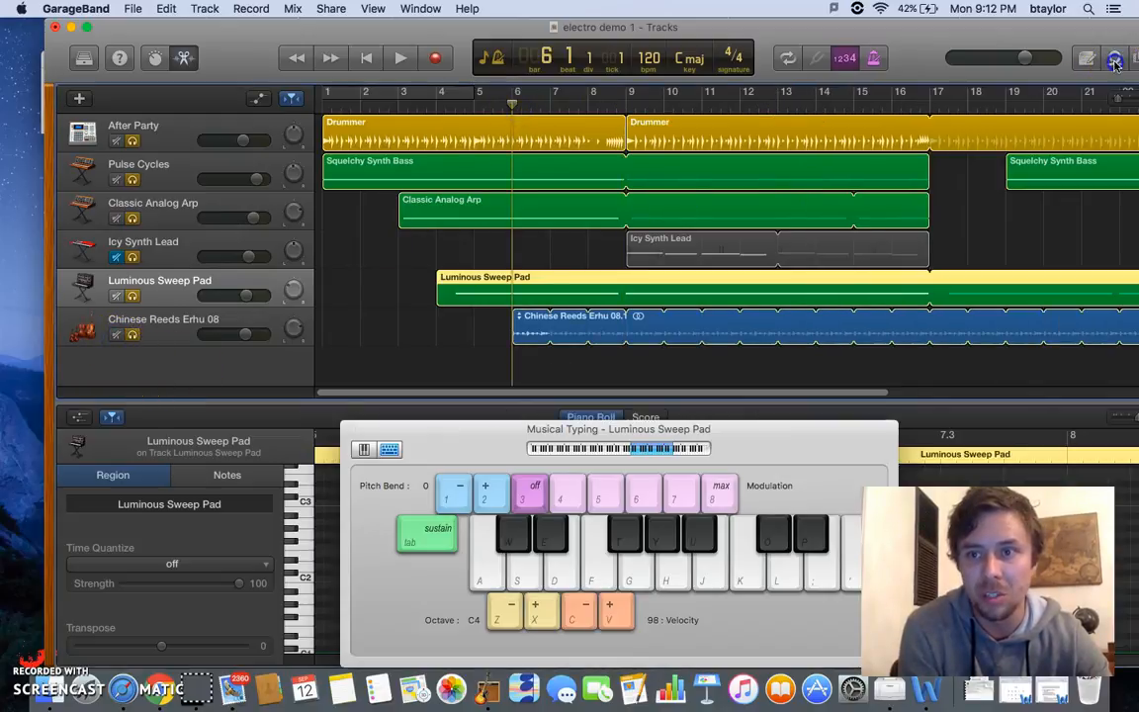
# Step: Mute Pulse Cycles, Classic Analog Arp and After Party and play the Erhu loop with only the pad from bar 6
pyautogui.click(115, 225)
pyautogui.click(116, 180)
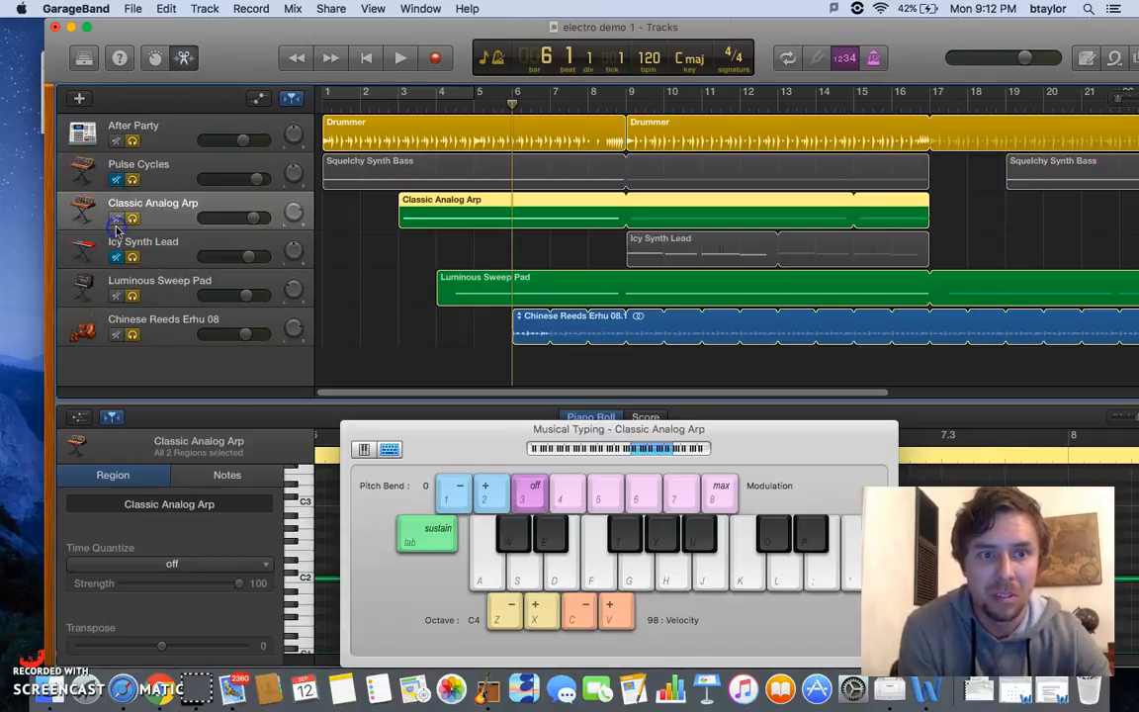
pyautogui.click(115, 218)
pyautogui.click(117, 141)
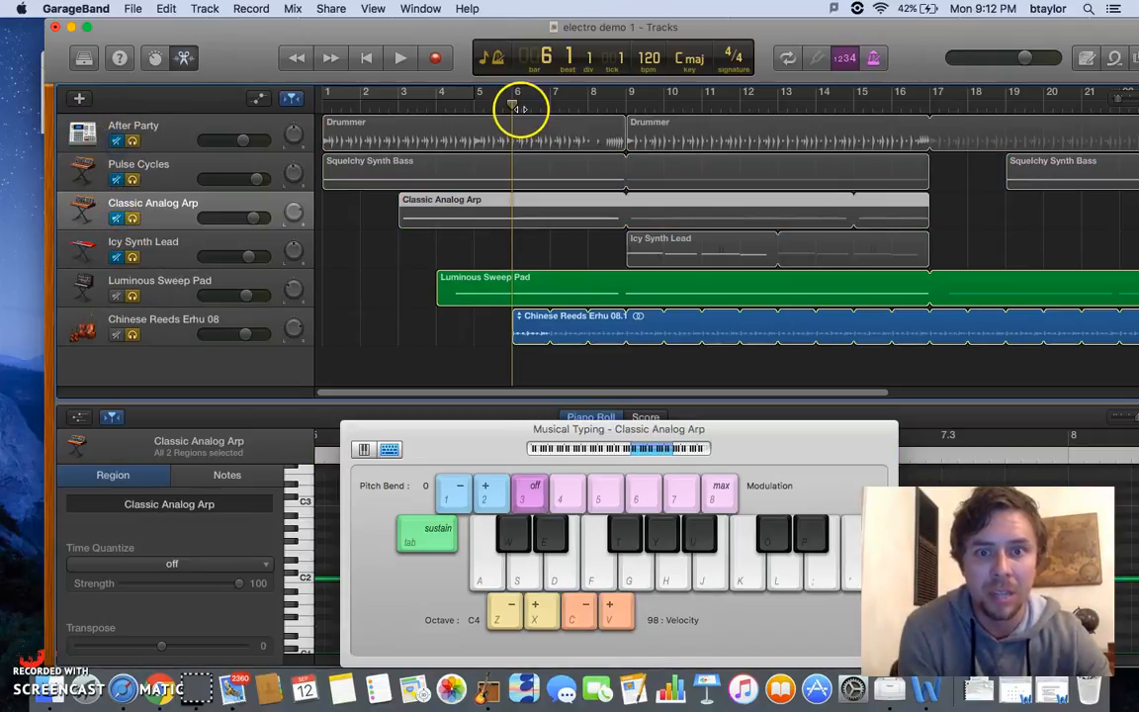
pyautogui.click(403, 61)
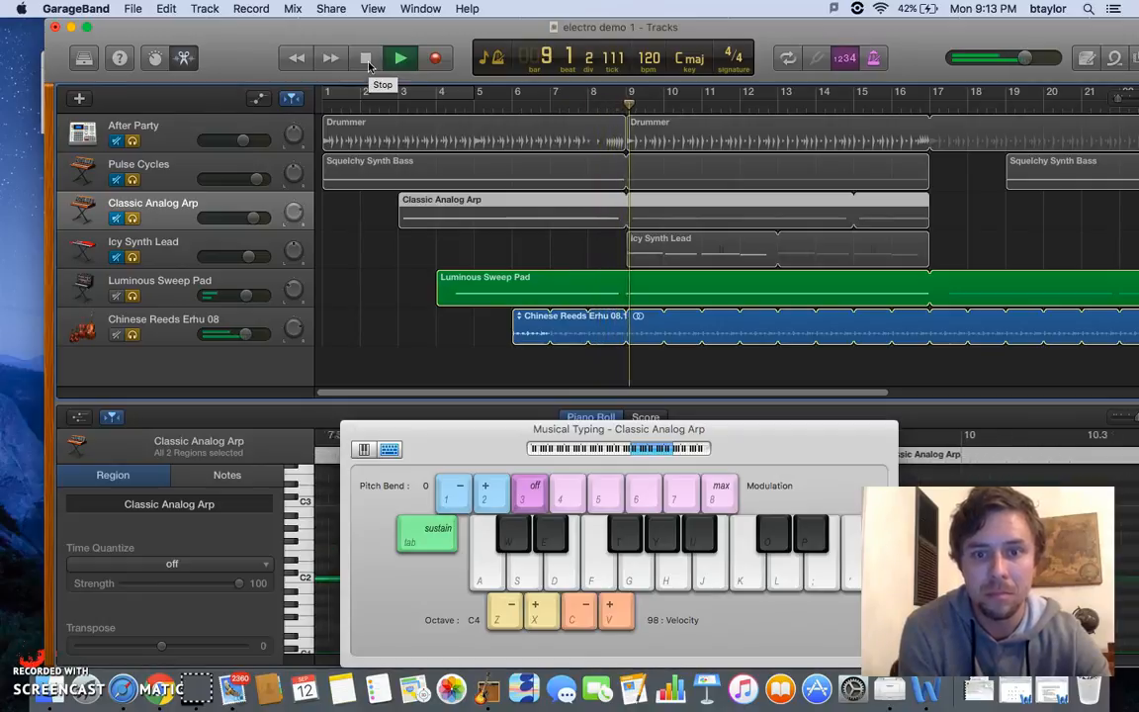
pyautogui.click(366, 59)
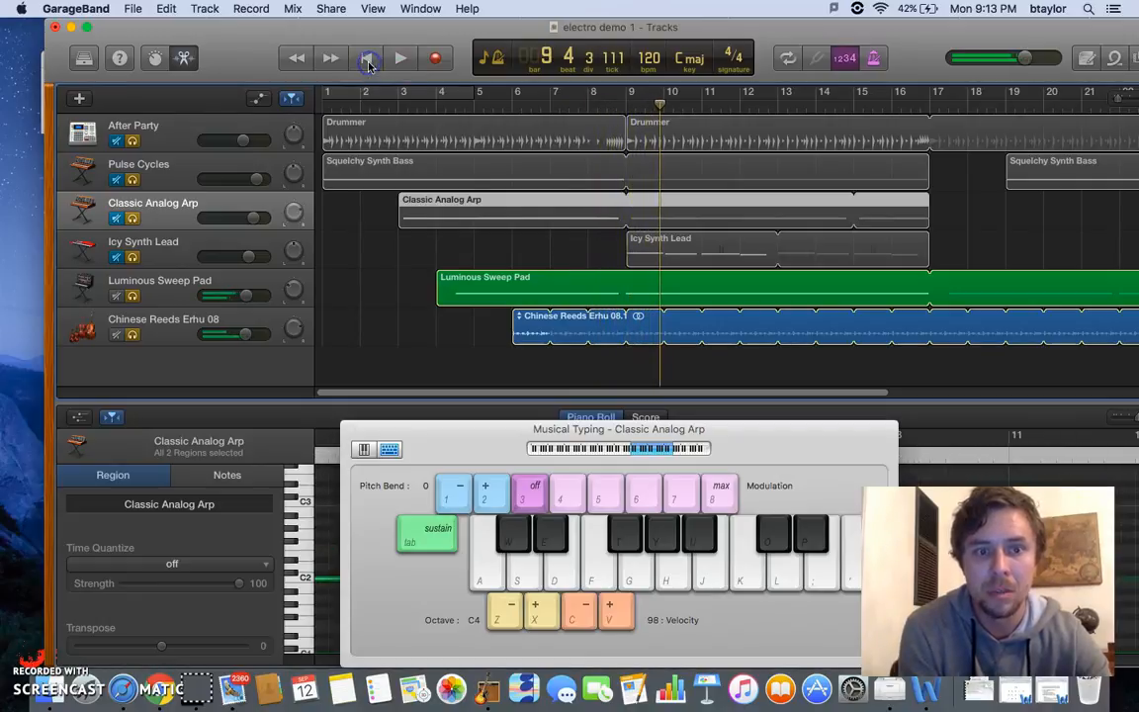
# Step: Unmute the Classic Analog Arp, Pulse Cycles and After Party tracks
pyautogui.click(114, 223)
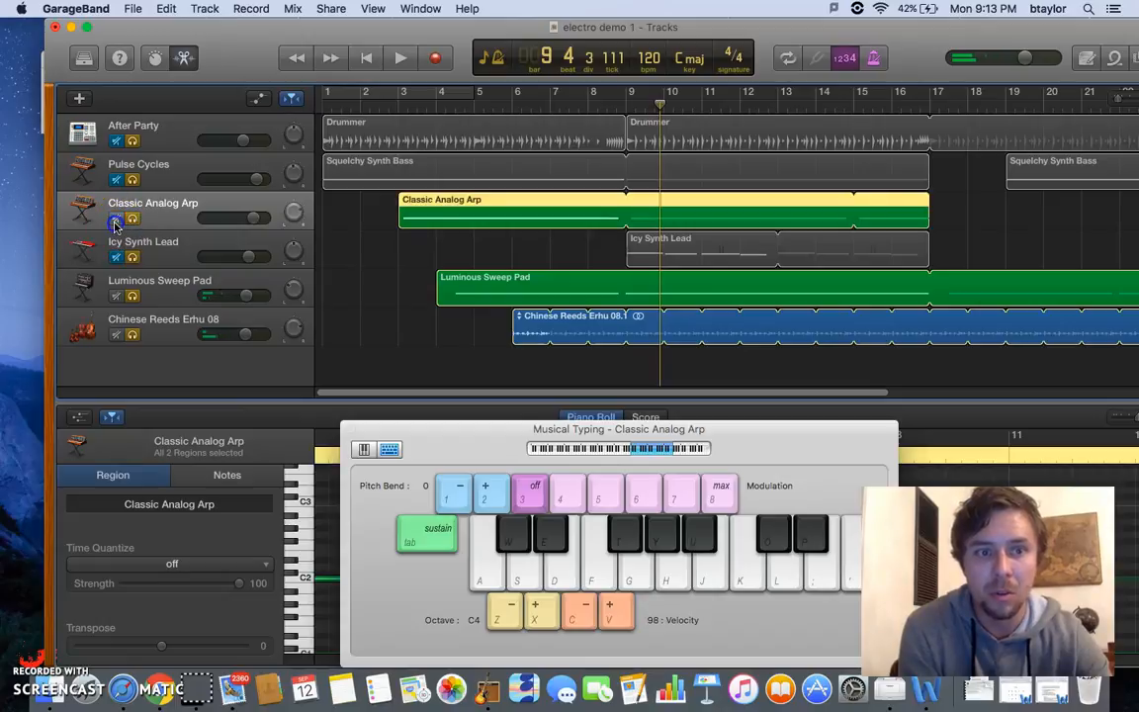
pyautogui.click(116, 180)
pyautogui.click(116, 141)
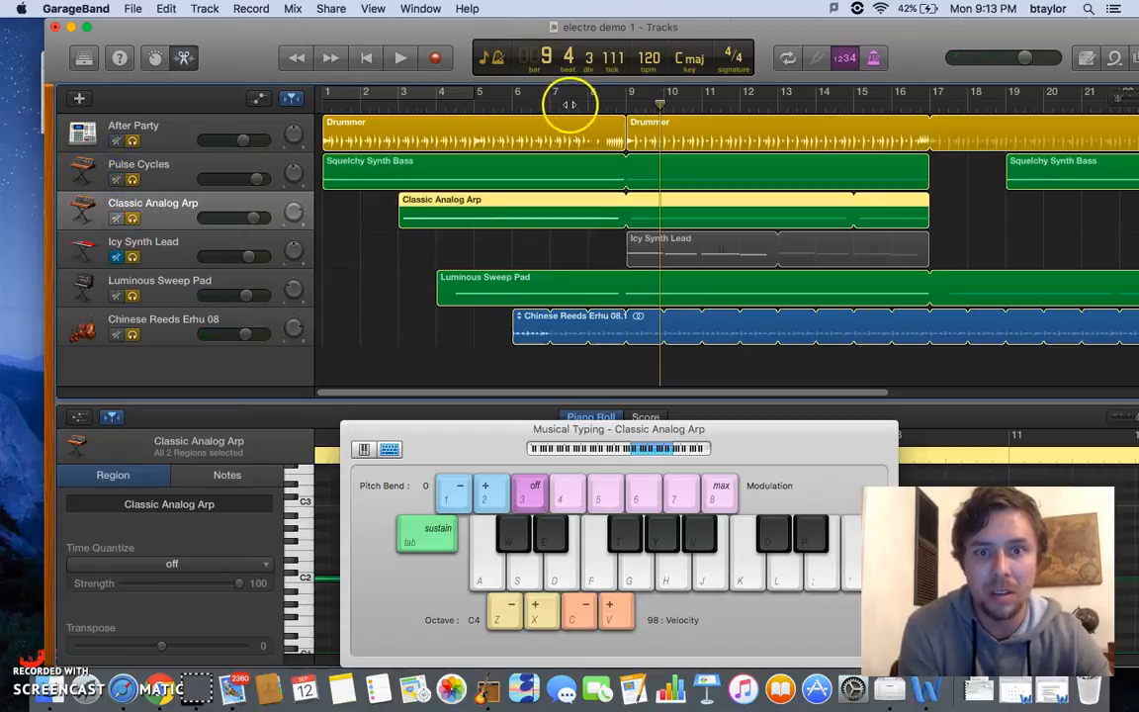
# Step: Play the arrangement from bar 4 and raise the Chinese Reeds Erhu 08 volume slightly during playback
pyautogui.click(500, 108)
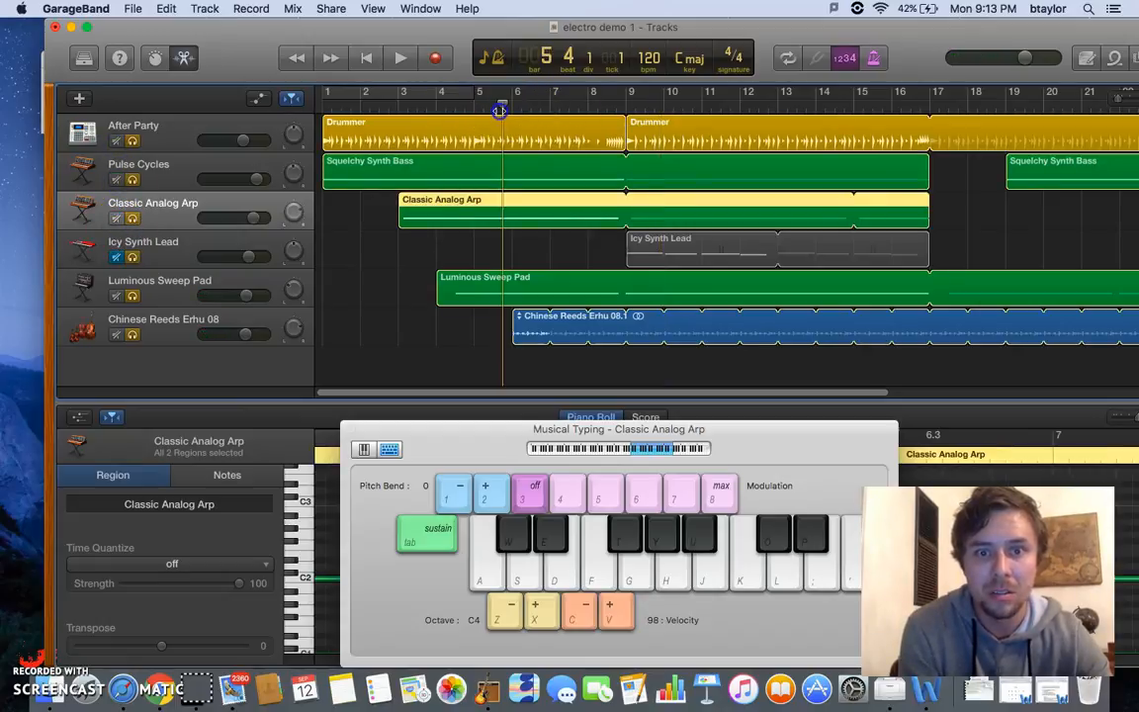
pyautogui.click(444, 118)
pyautogui.click(399, 59)
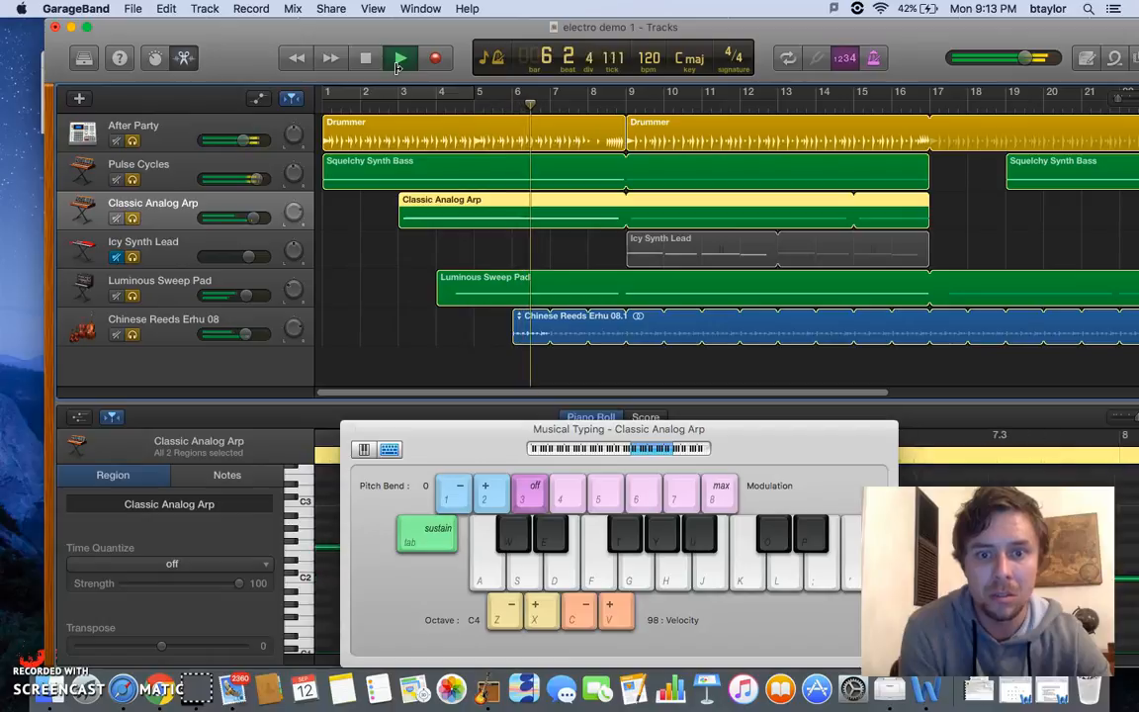
pyautogui.moveTo(250, 334)
pyautogui.mouseDown()
pyautogui.moveTo(283, 334)
pyautogui.moveTo(272, 334)
pyautogui.mouseUp()
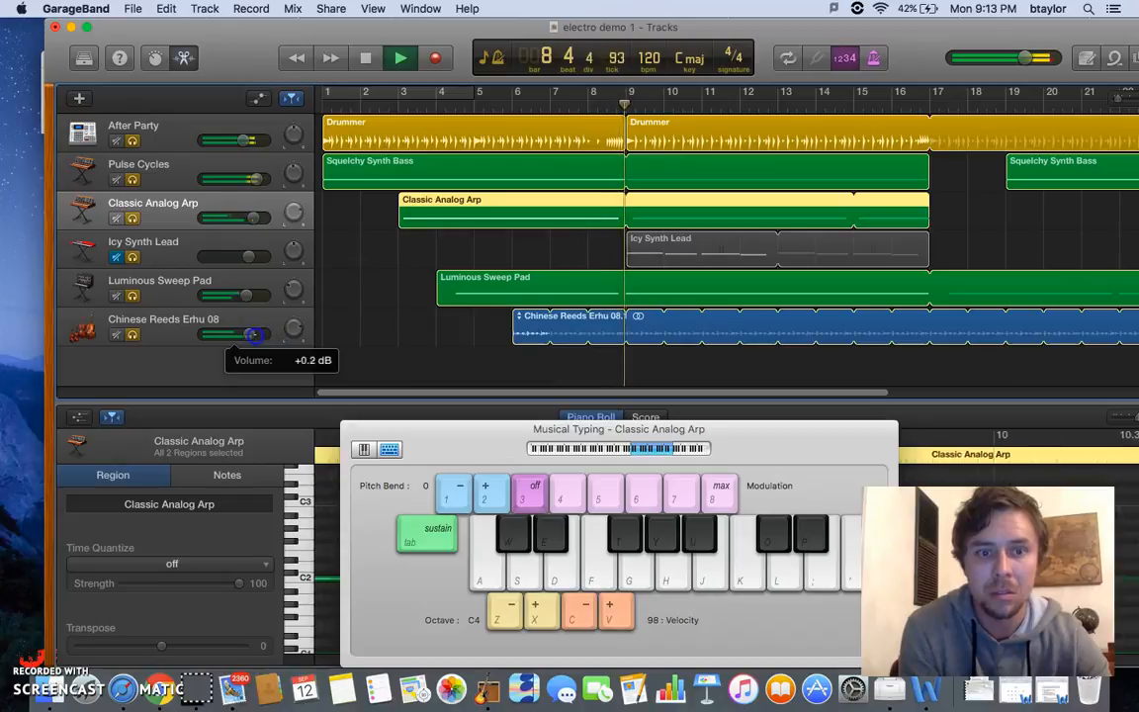
pyautogui.click(364, 69)
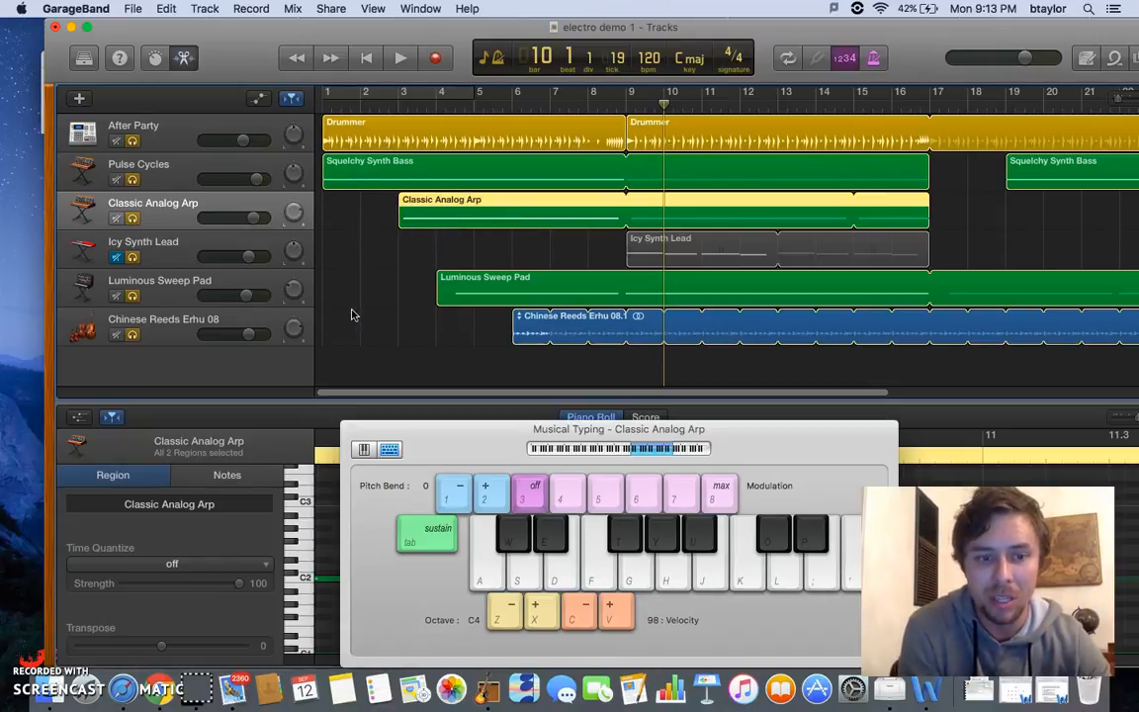
# Step: Unmute the Icy Synth Lead track and place the playhead ahead of its region, at bar 7 beat 4
pyautogui.click(624, 108)
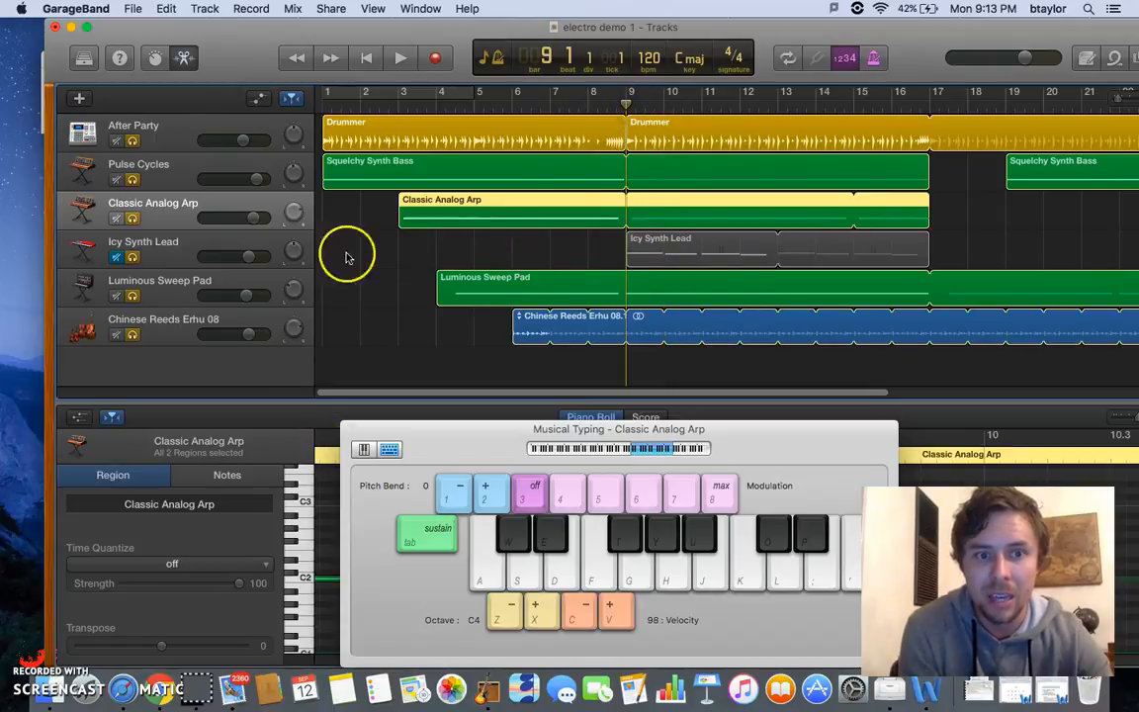
pyautogui.click(116, 257)
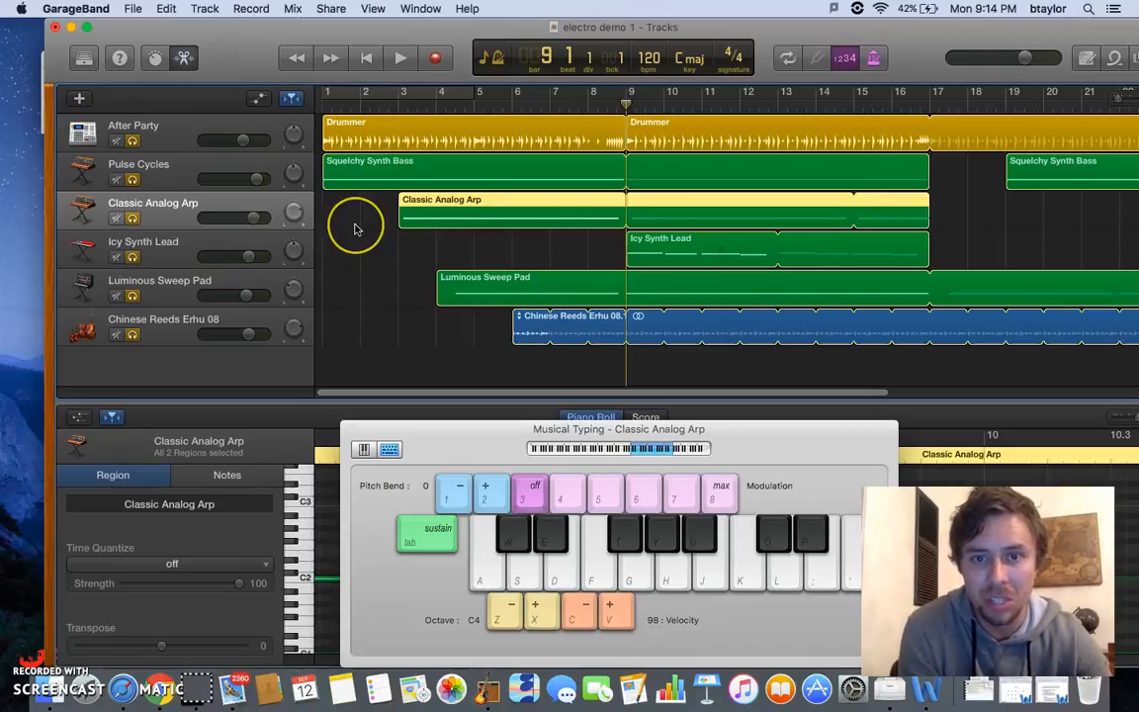
pyautogui.click(577, 94)
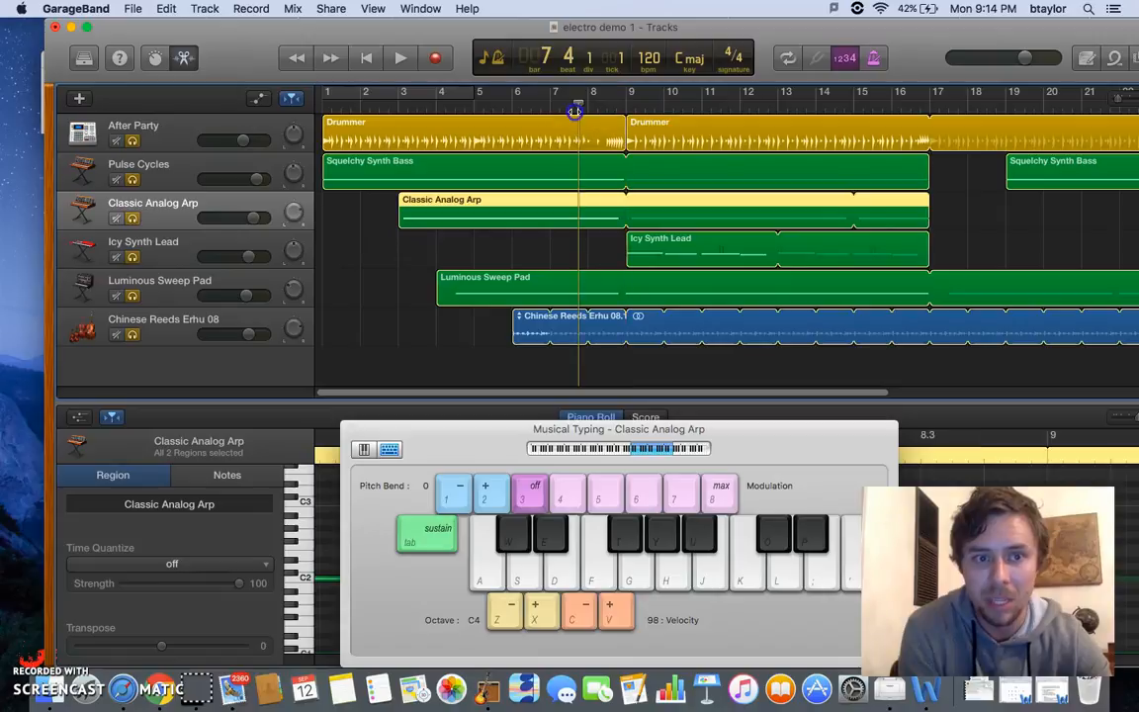
# Step: Select the Icy Synth Lead track and choose its Icy Synth Lead sound from Synthesizer > Lead in the library
pyautogui.click(162, 255)
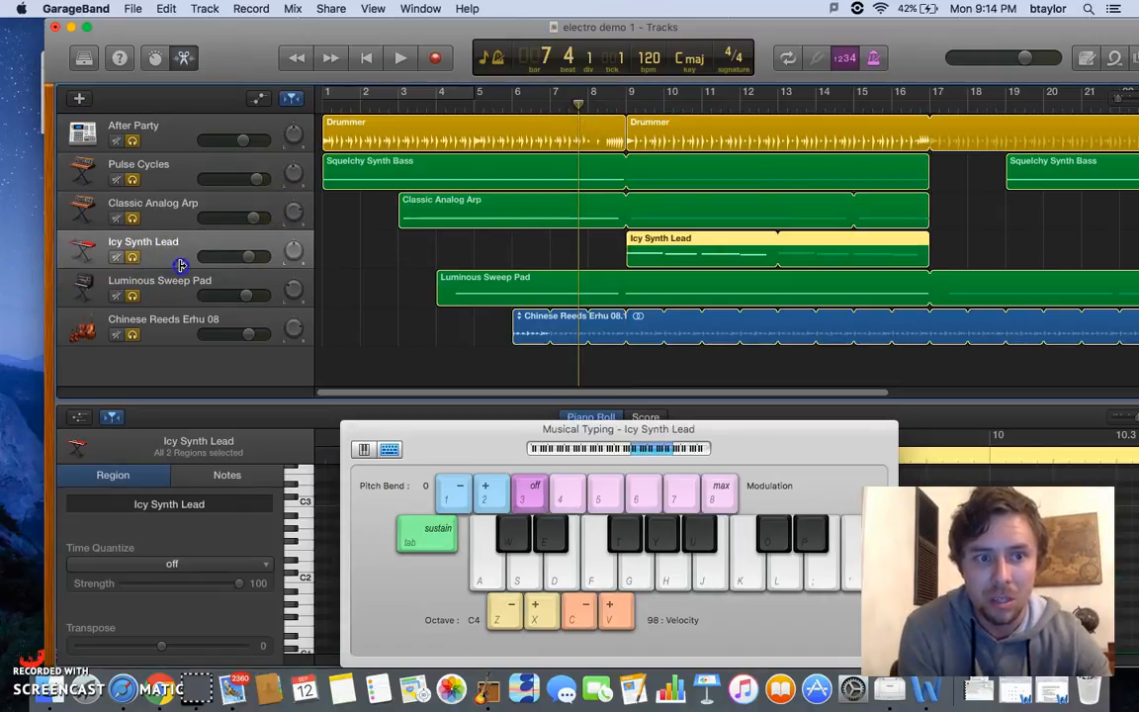
pyautogui.press('y')
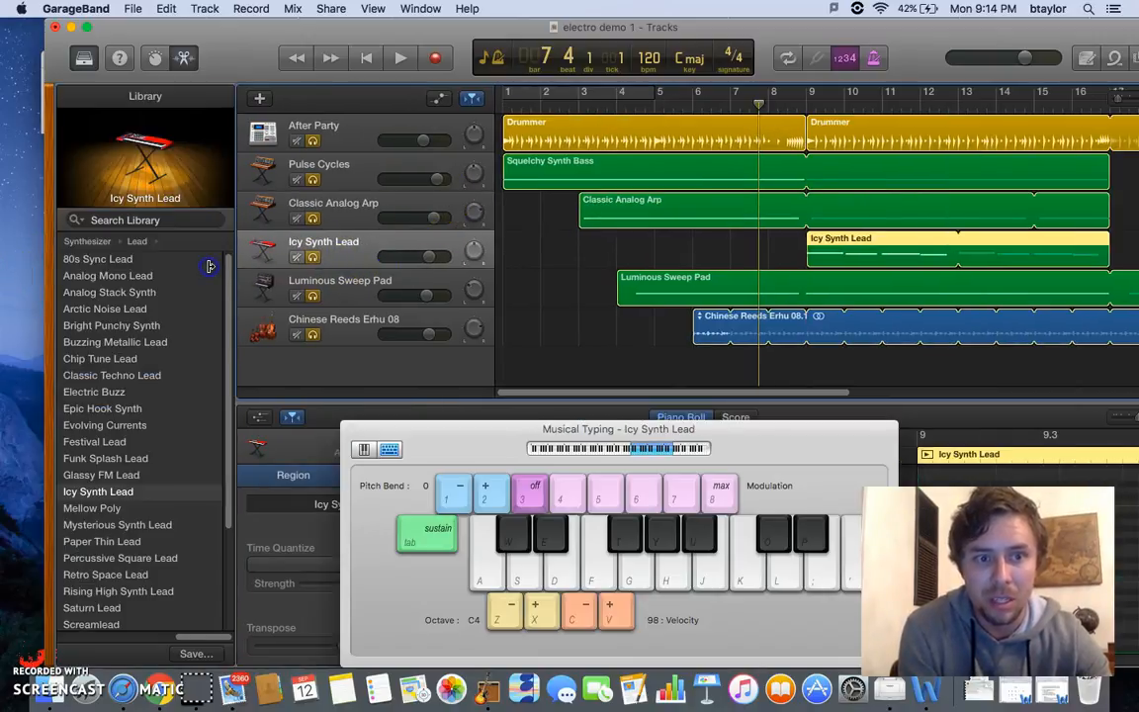
pyautogui.click(87, 241)
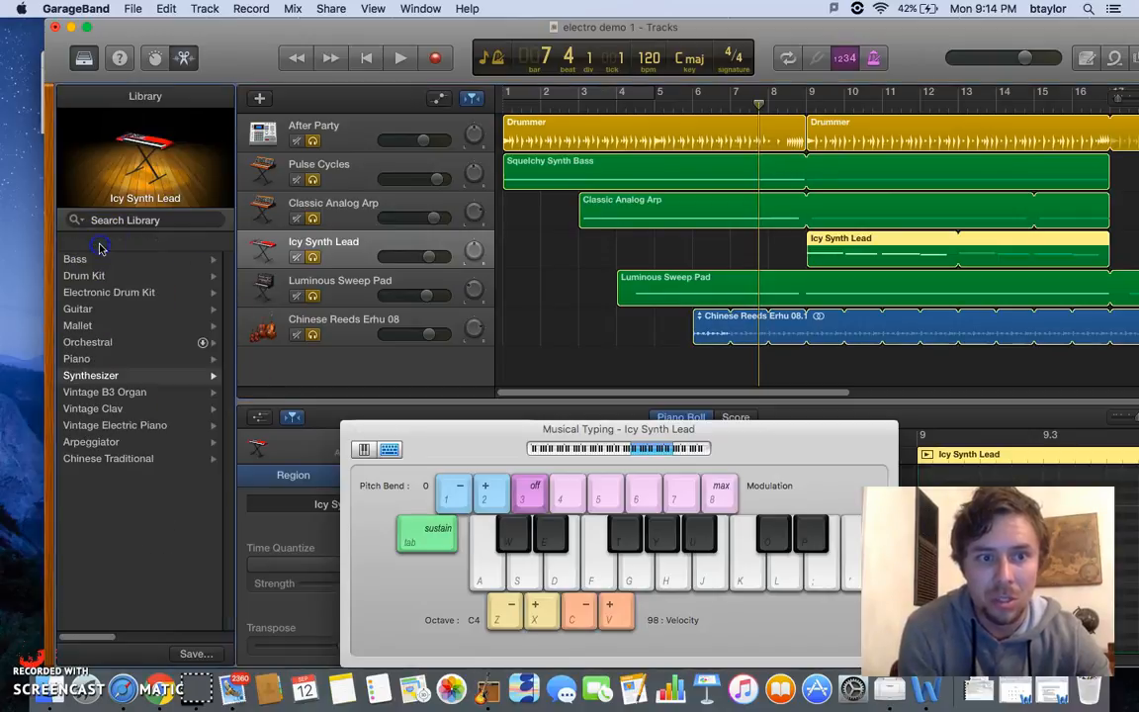
pyautogui.click(139, 379)
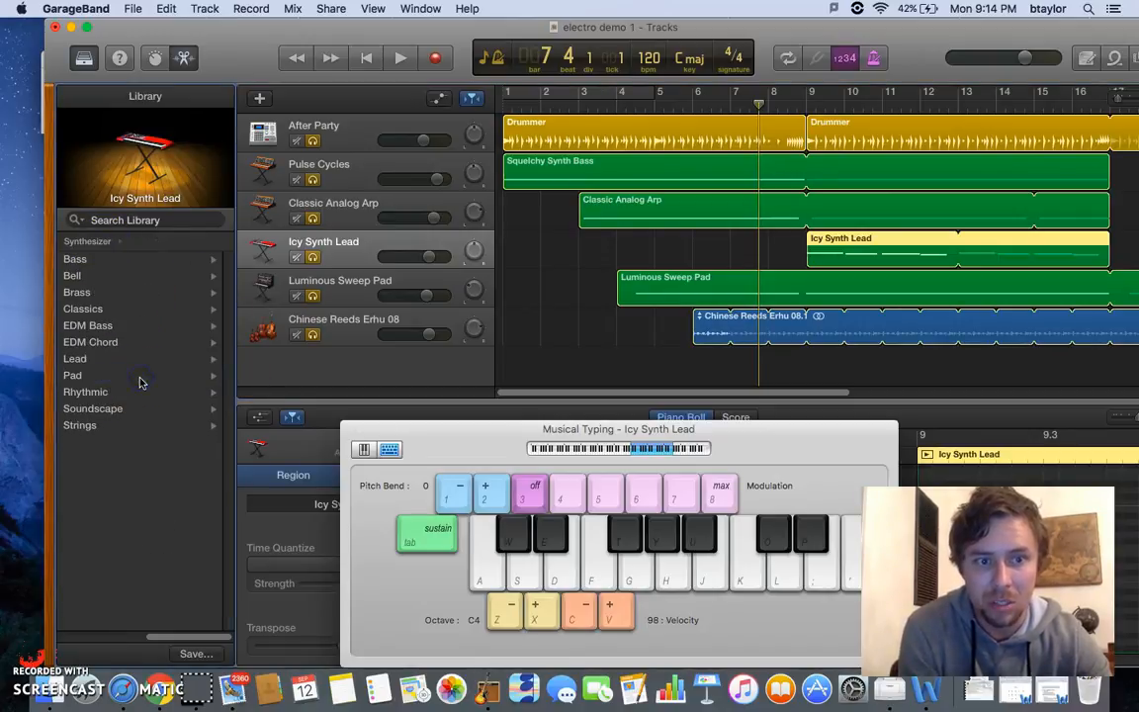
pyautogui.click(76, 359)
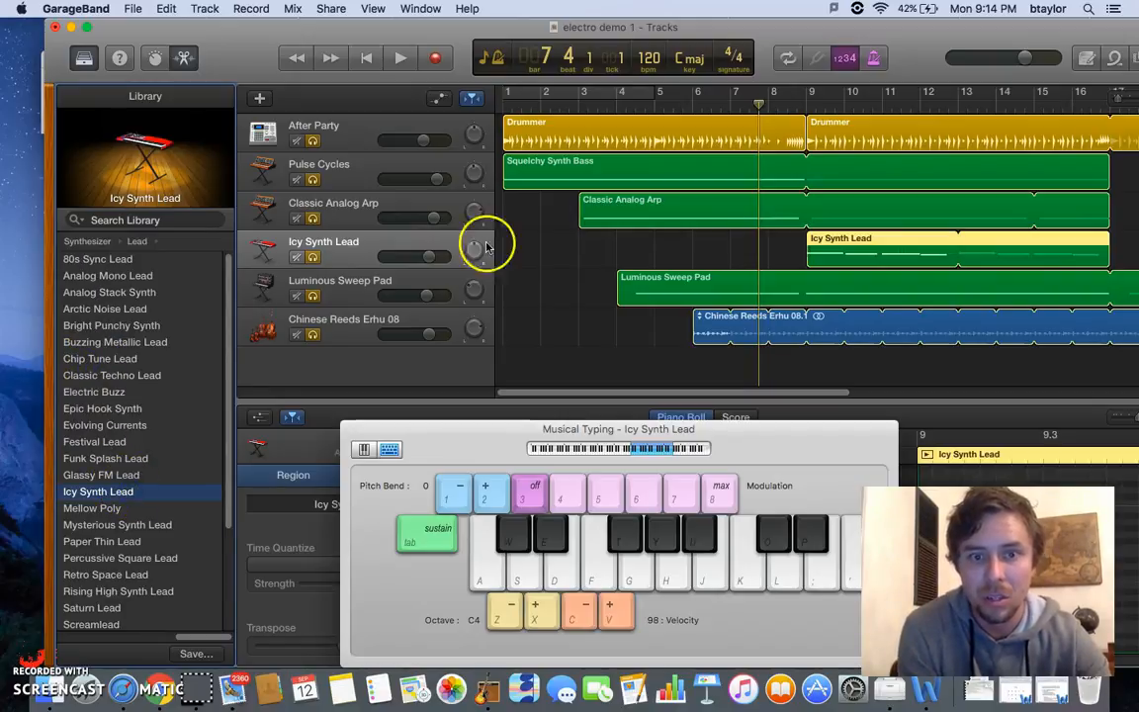
# Step: Isolate the Icy Synth Lead by muting Luminous Sweep Pad, Chinese Reeds Erhu 08, Classic Analog Arp, Pulse Cycles and After Party
pyautogui.click(297, 296)
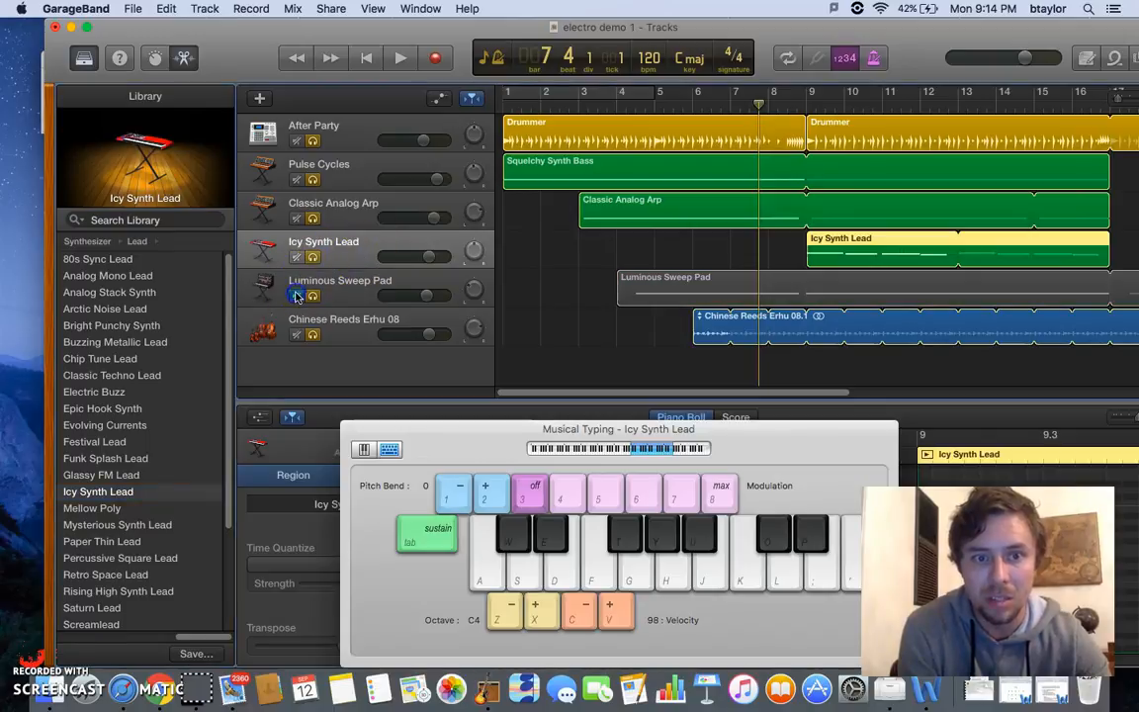
pyautogui.click(297, 335)
pyautogui.click(297, 219)
pyautogui.click(297, 180)
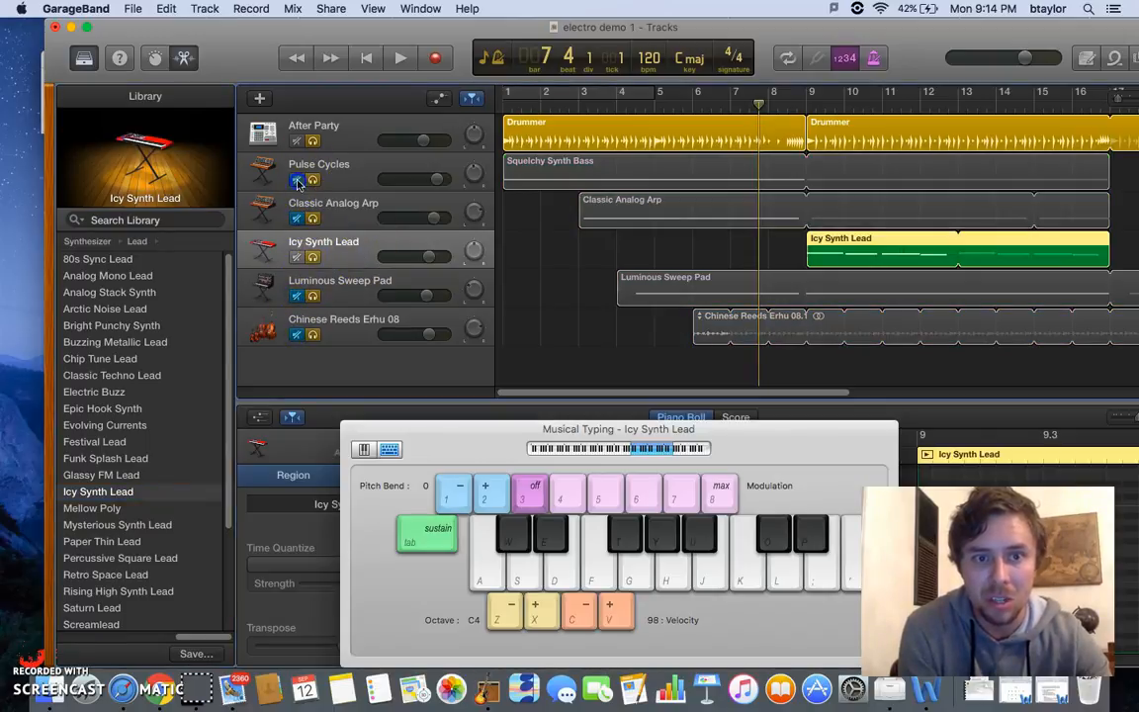
pyautogui.click(296, 141)
# Step: Audition the Icy Synth Lead on its own from bar 8 beat 3 and stop playback near the end of bar 12
pyautogui.moveTo(760, 105); pyautogui.dragTo(789, 109)
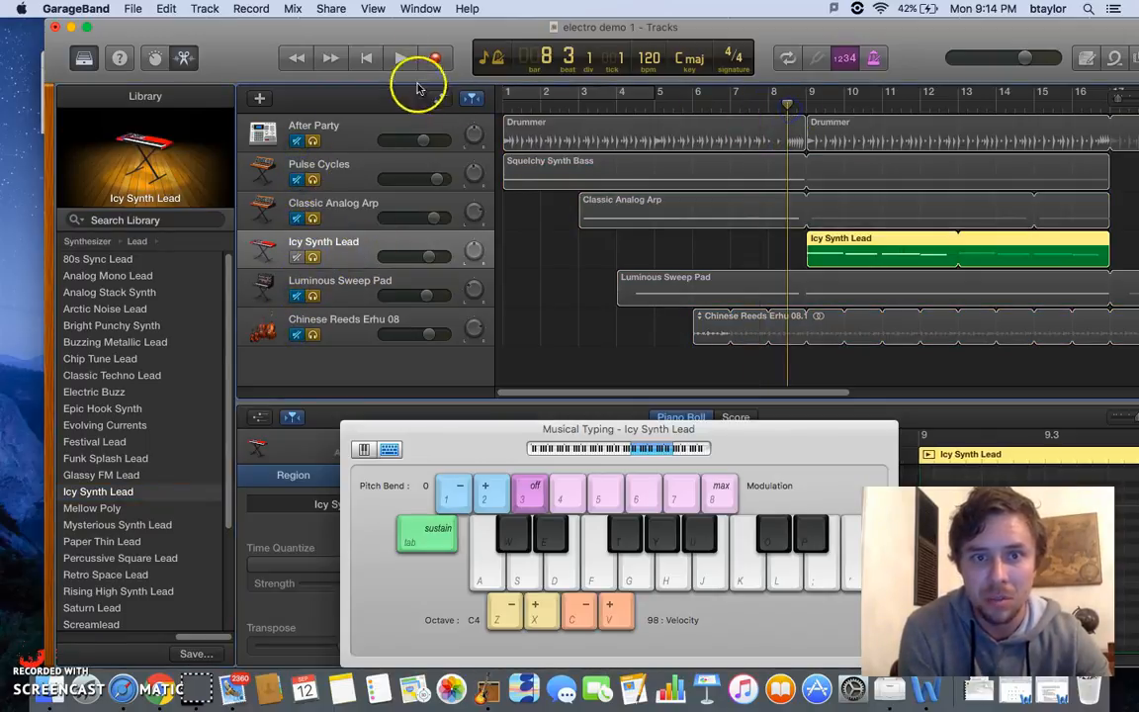
pyautogui.click(401, 57)
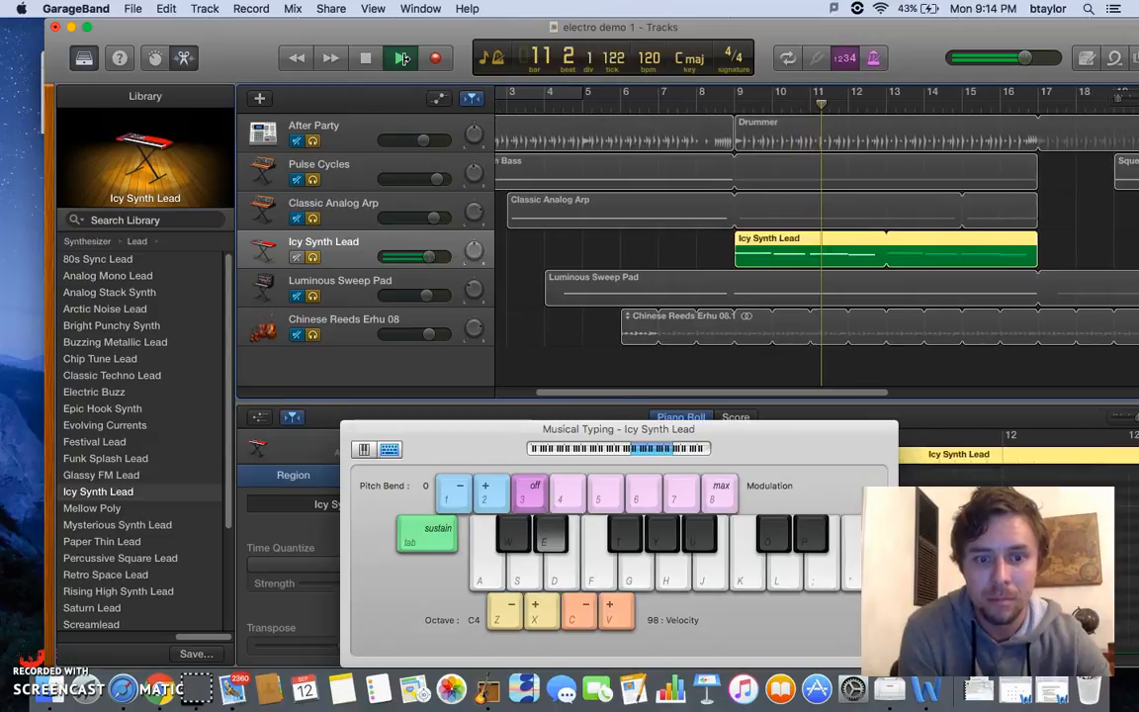
pyautogui.click(367, 60)
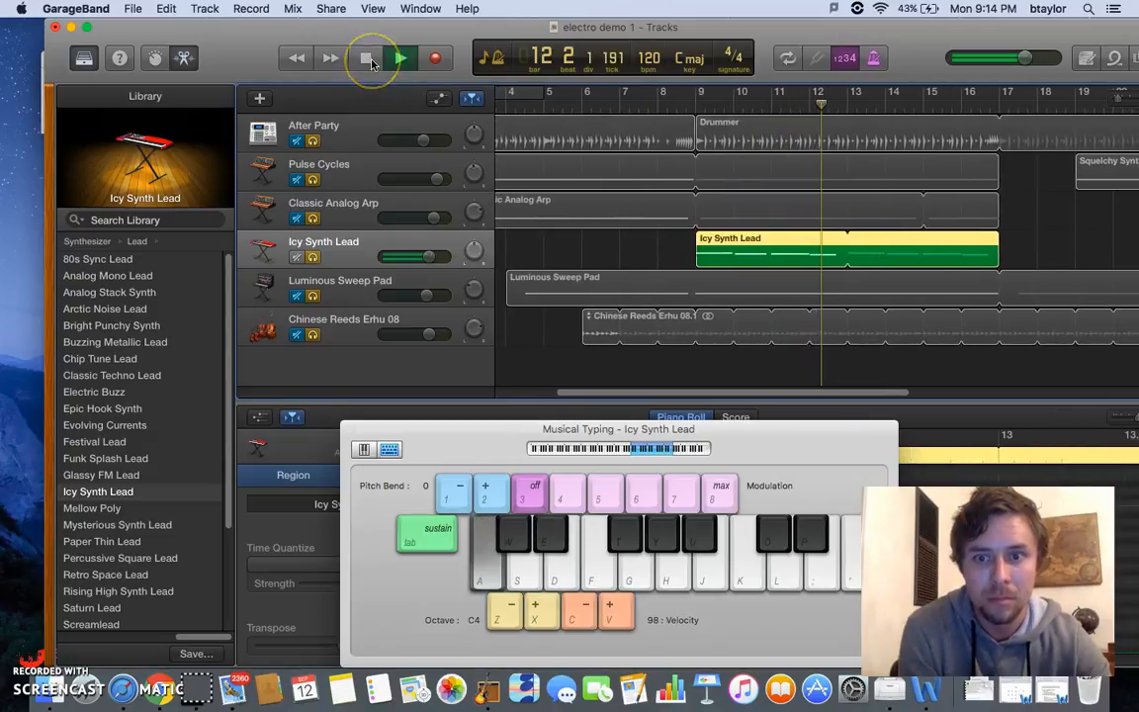
pyautogui.click(367, 60)
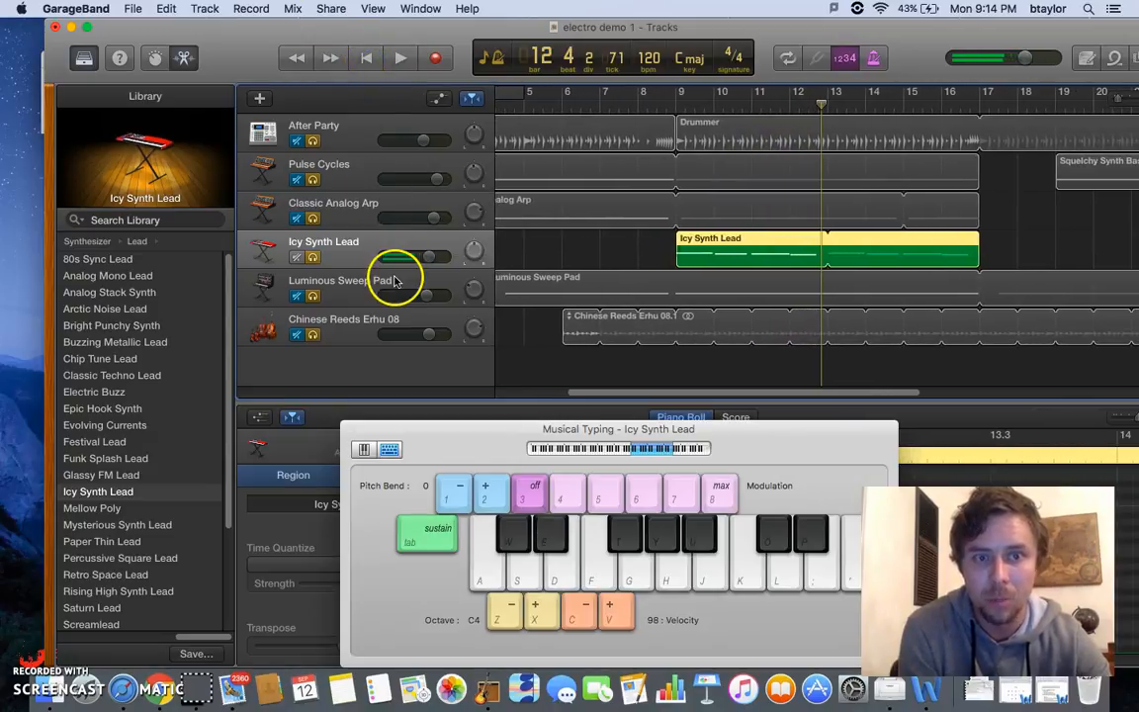
# Step: Unmute the After Party, Pulse Cycles, Classic Analog Arp, Luminous Sweep Pad and Chinese Reeds Erhu 08 tracks
pyautogui.click(296, 140)
pyautogui.click(296, 179)
pyautogui.click(296, 215)
pyautogui.click(296, 294)
pyautogui.click(294, 339)
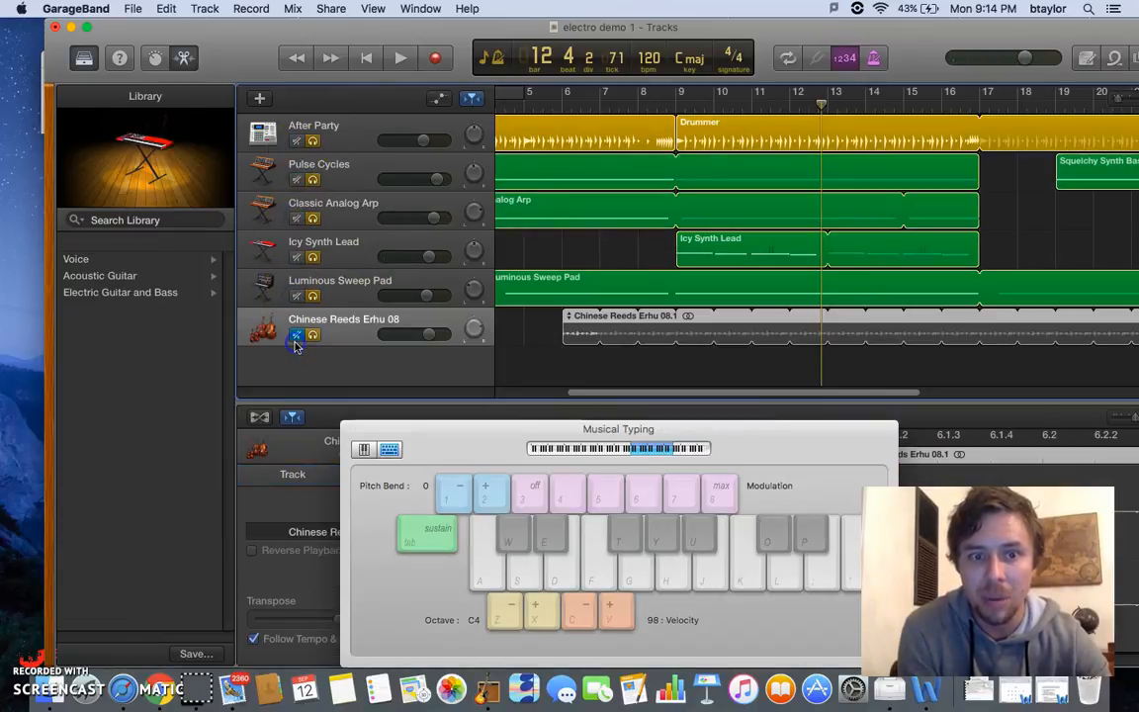
pyautogui.click(295, 336)
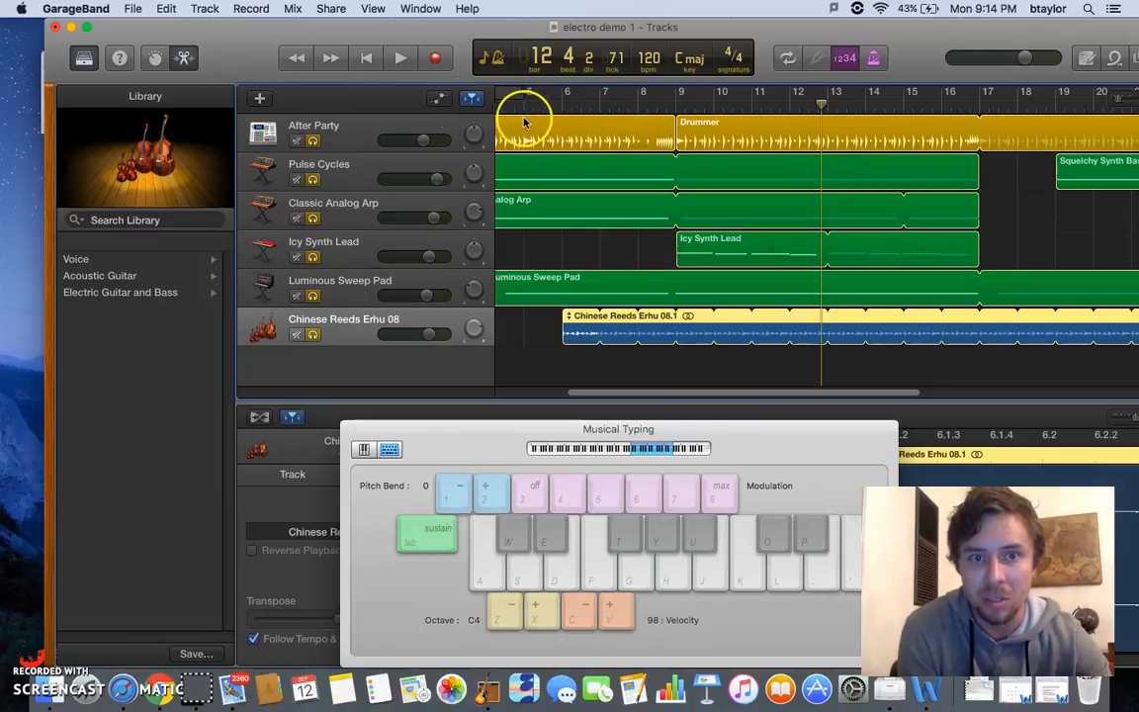
# Step: Play the full arrangement from bar 1 to the end of bar 16, moving the Musical Typing window clear of the audio editor
pyautogui.click(368, 59)
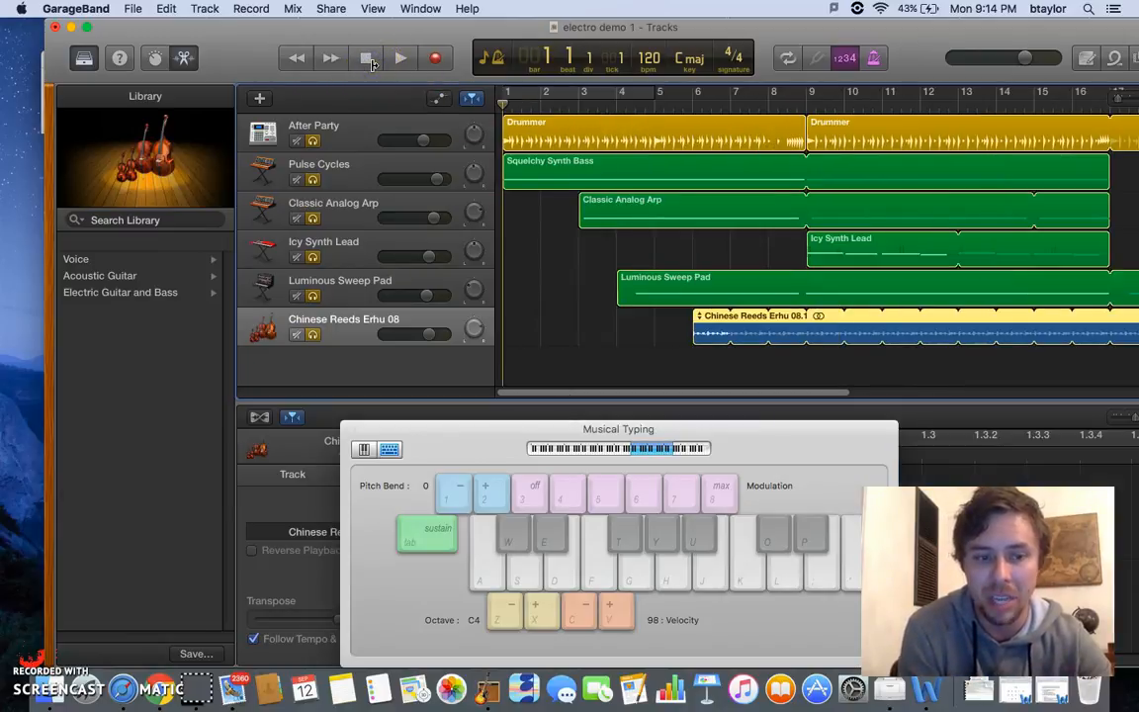
pyautogui.click(400, 58)
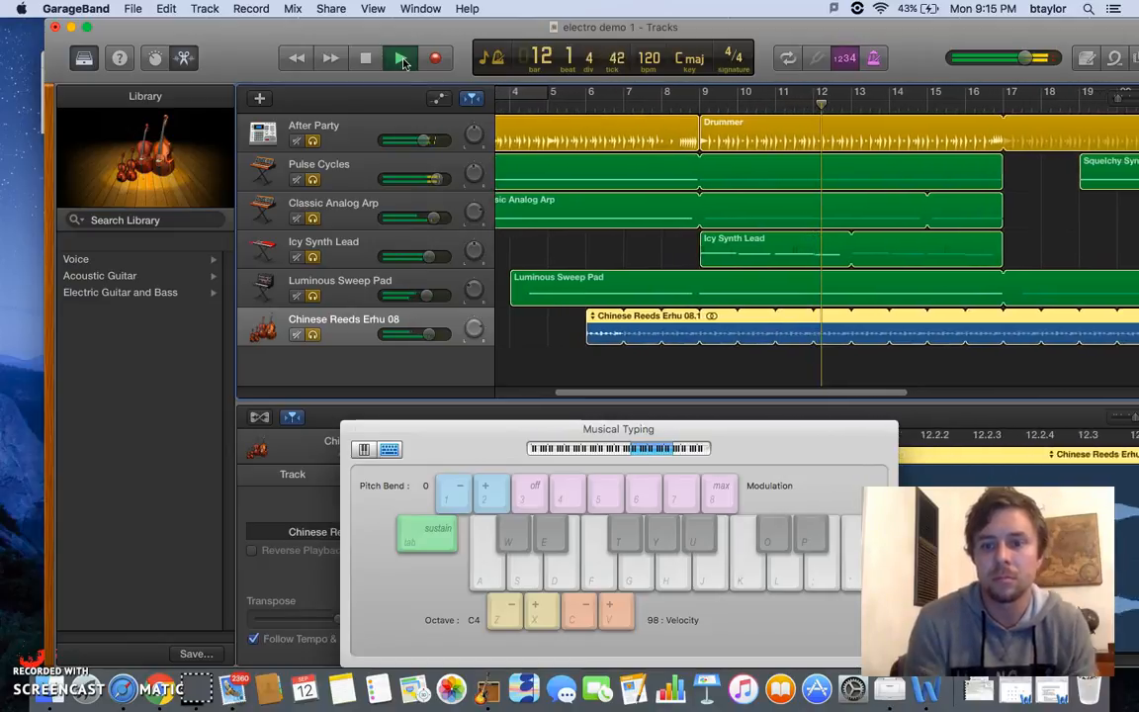
pyautogui.moveTo(780, 445); pyautogui.dragTo(259, 476)
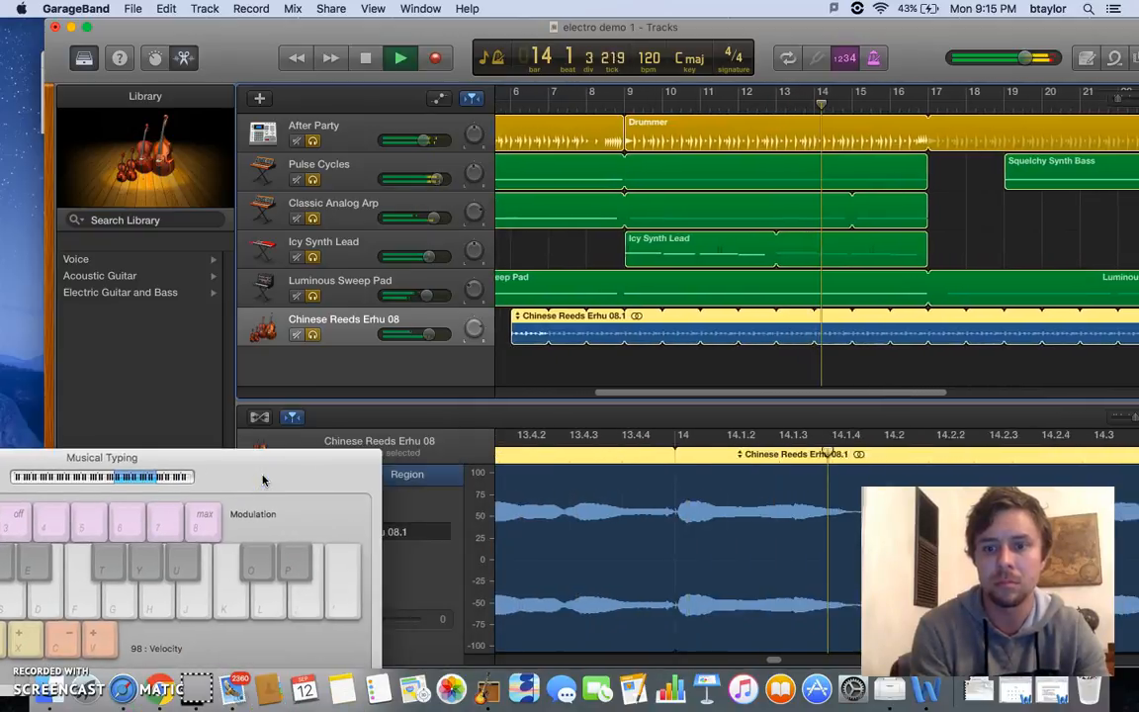
pyautogui.moveTo(262, 479); pyautogui.dragTo(473, 264)
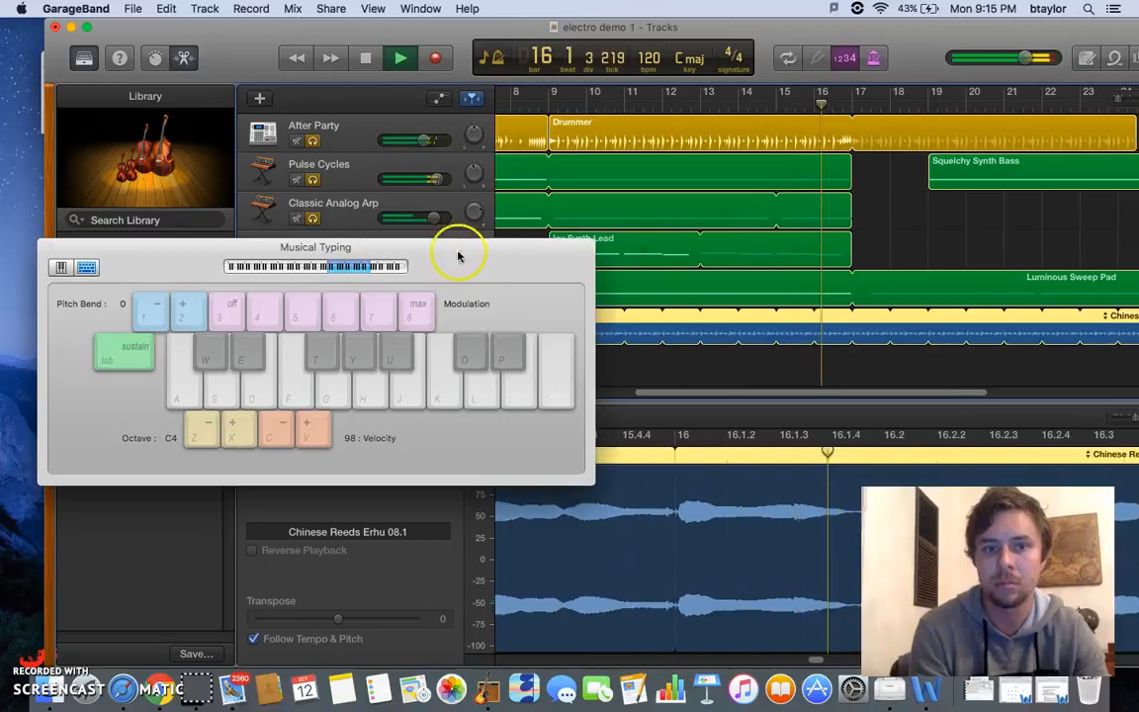
pyautogui.click(367, 58)
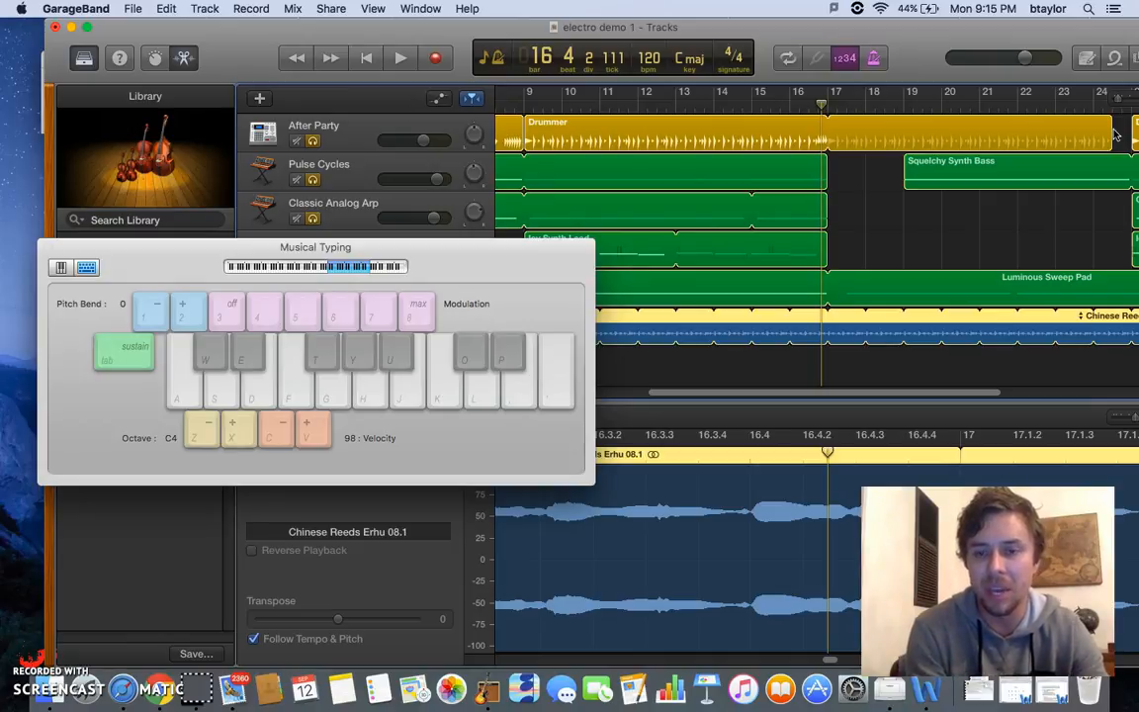
# Step: Resume playback from bar 16 until bar 33, moving the Musical Typing window below the tracks so every track header is uncovered
pyautogui.click(399, 57)
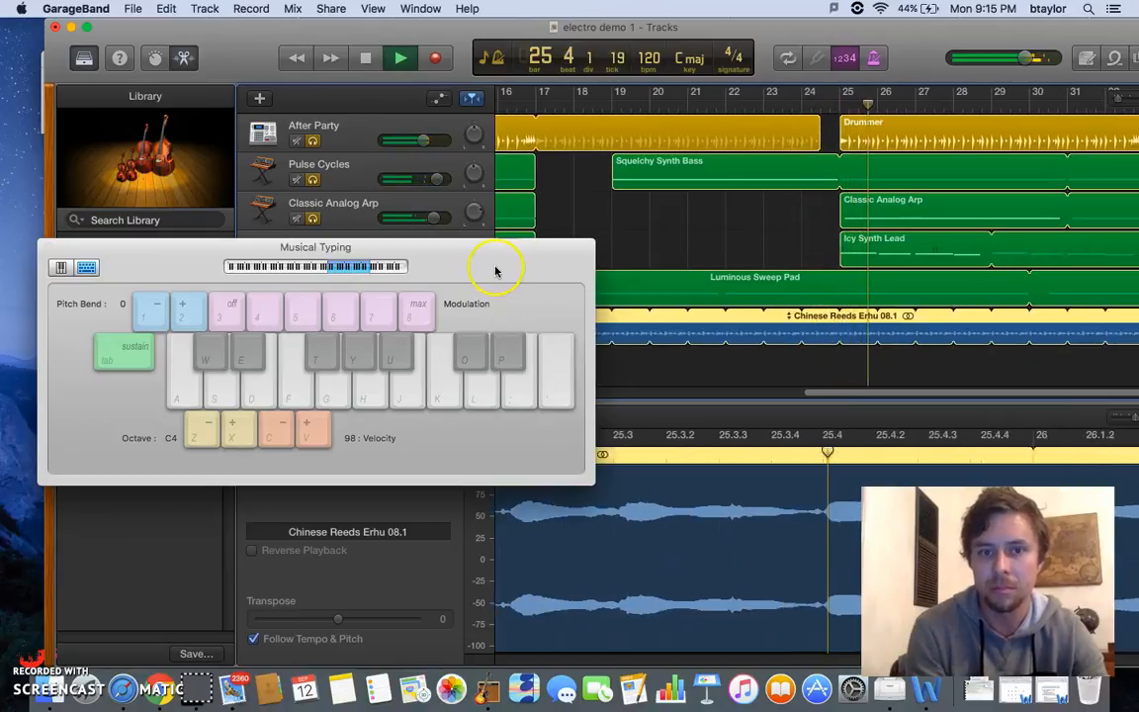
pyautogui.moveTo(495, 271); pyautogui.dragTo(1053, 348)
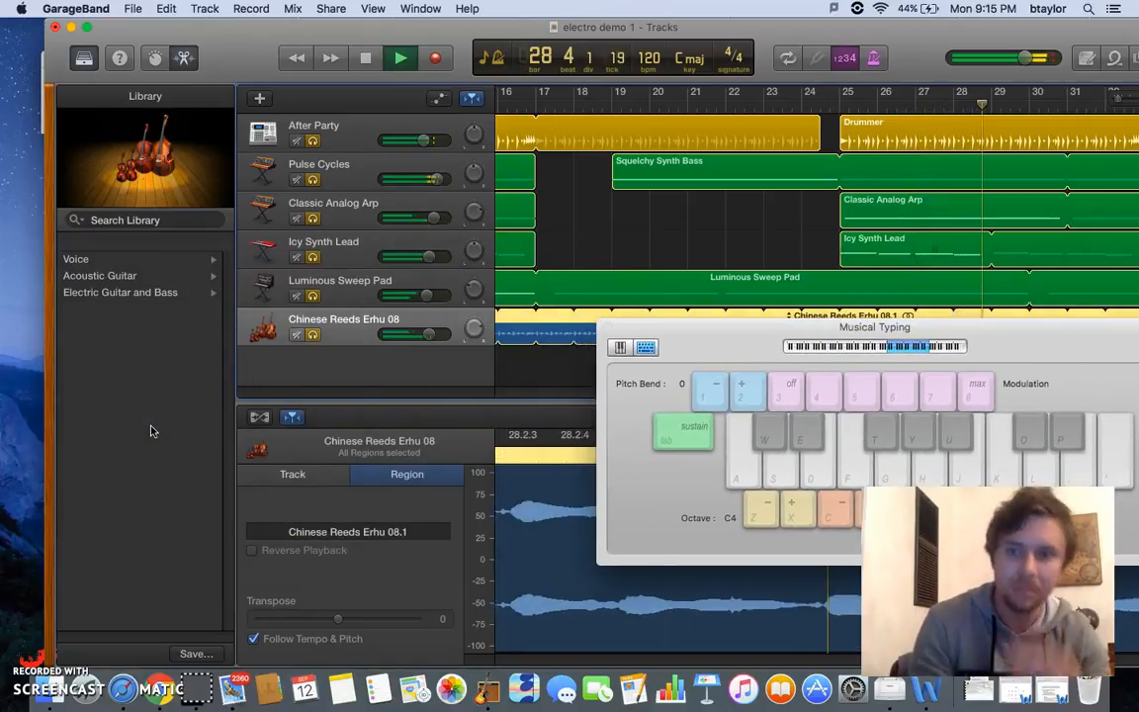
pyautogui.moveTo(1027, 346); pyautogui.dragTo(628, 420)
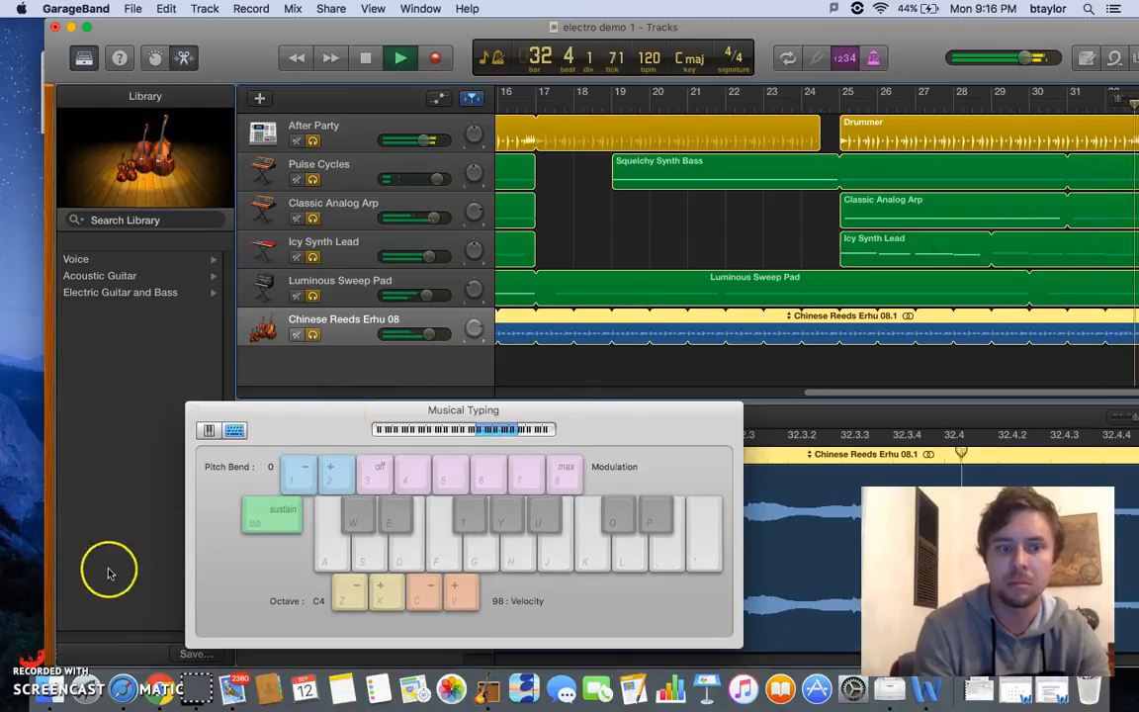
pyautogui.press('space')
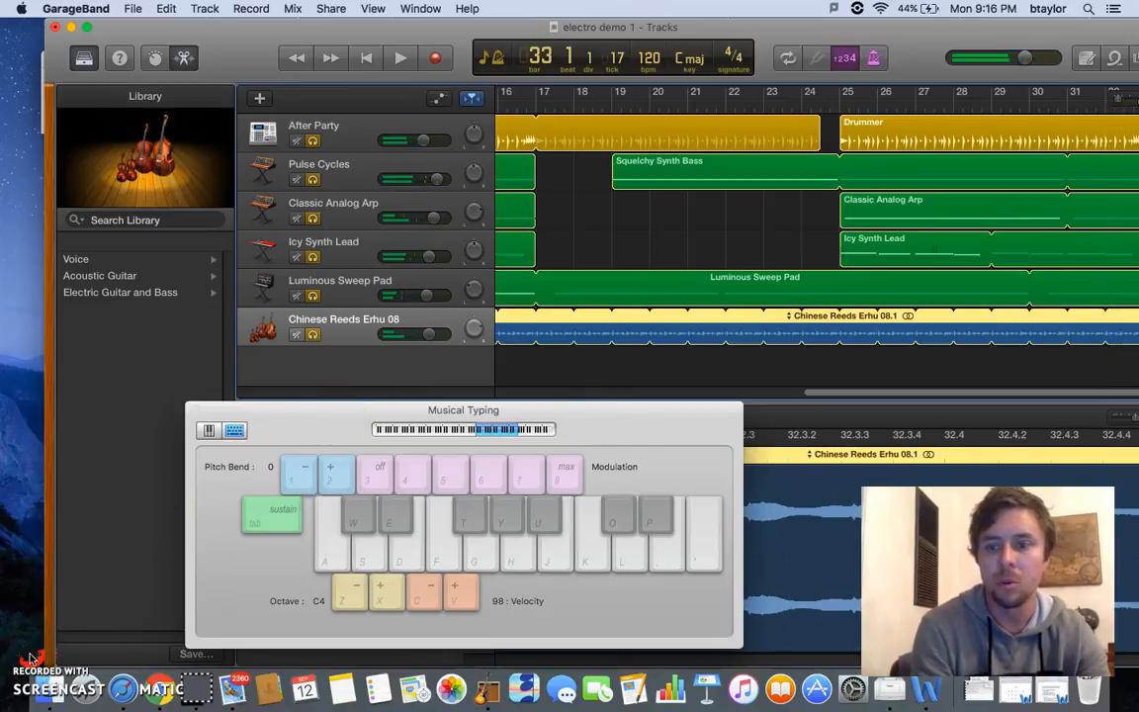